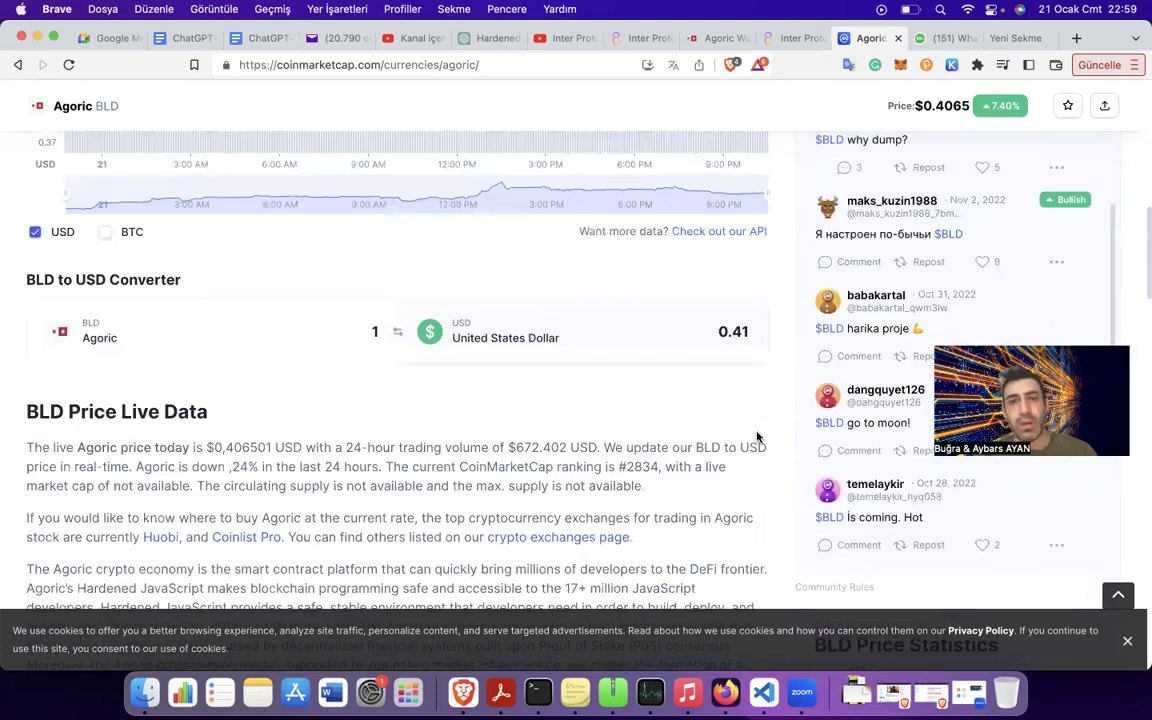
Review the Agoric coin page on CoinMarketCap, including the list of markets where BLD is traded.
scroll(757, 437, "down", 10)
scroll(757, 437, "down", 5)
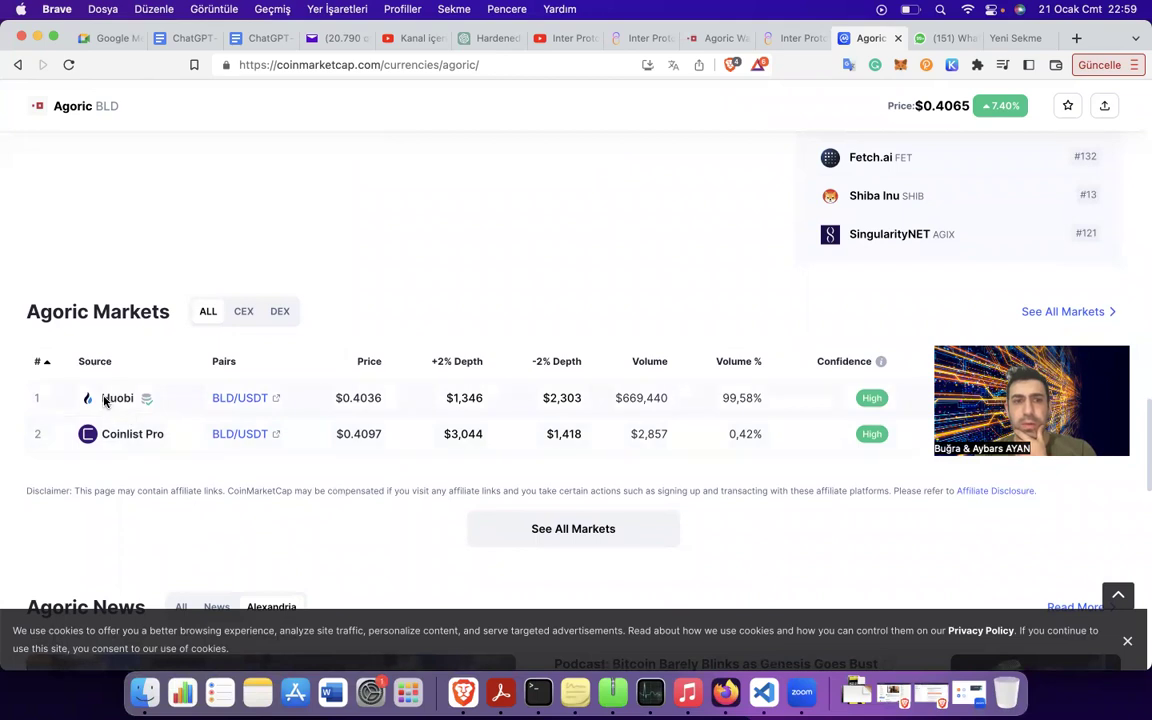
mouse_move(148, 401)
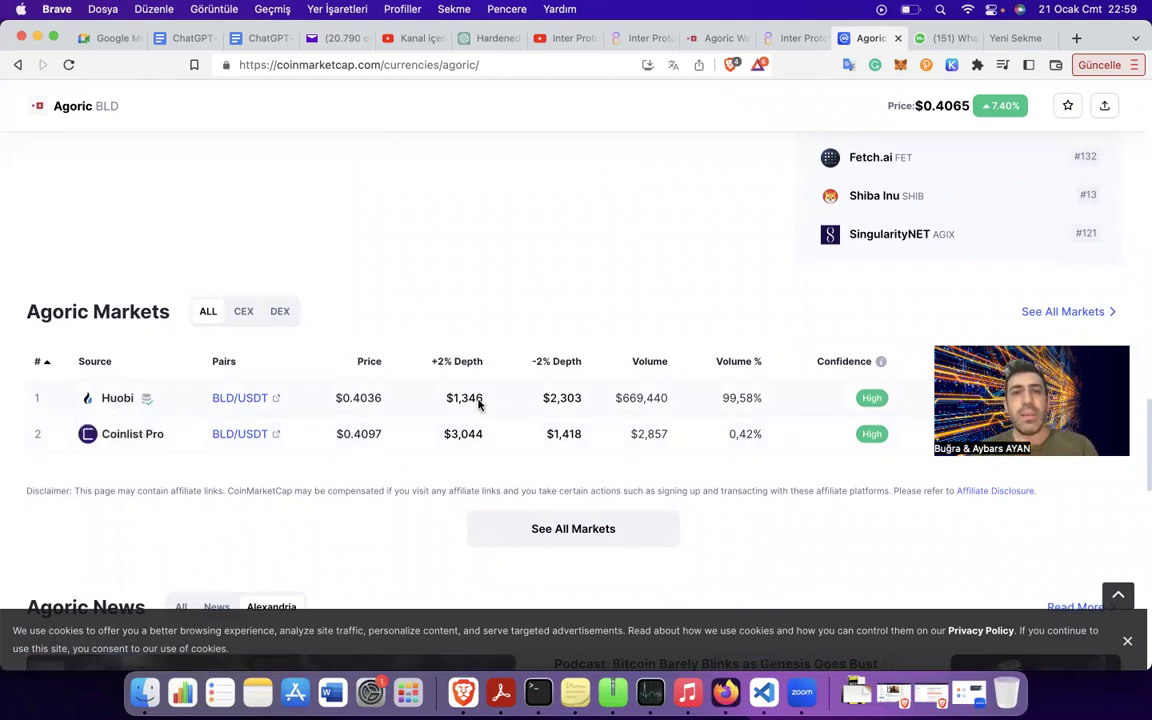
scroll(600, 398, "up", 1)
scroll(619, 397, "up", 20)
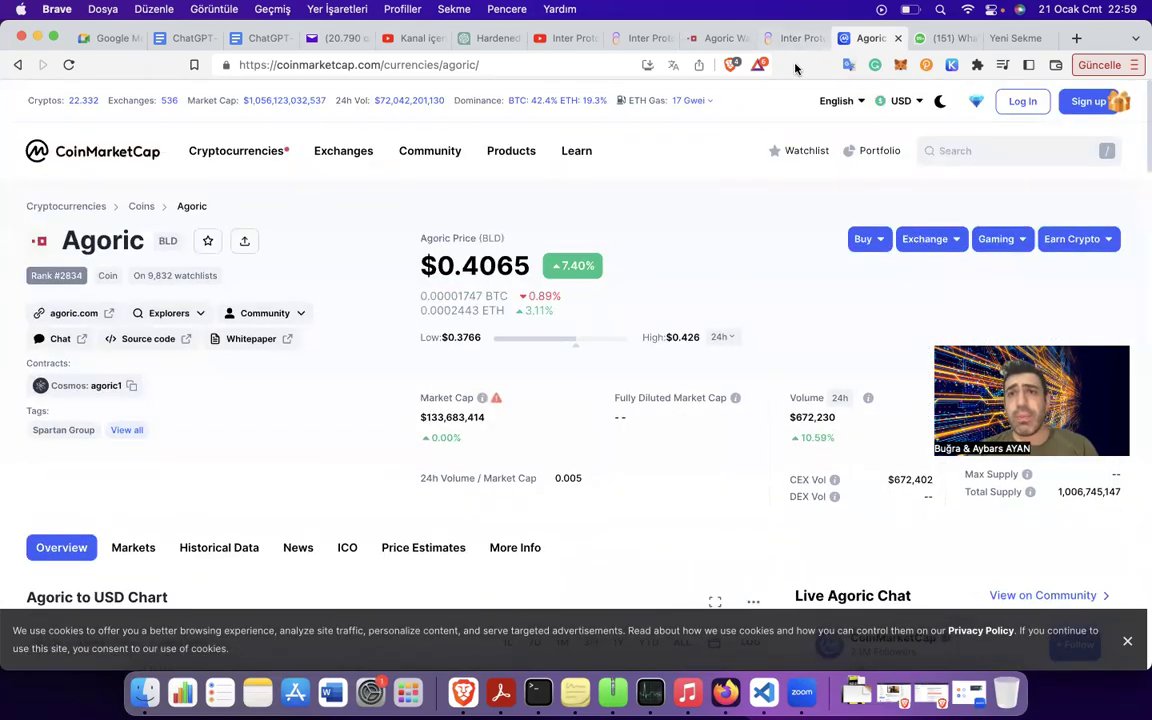
Search the web for "keplr wallet" and open the Keplr extension's page in the Chrome Web Store.
left_click(715, 40)
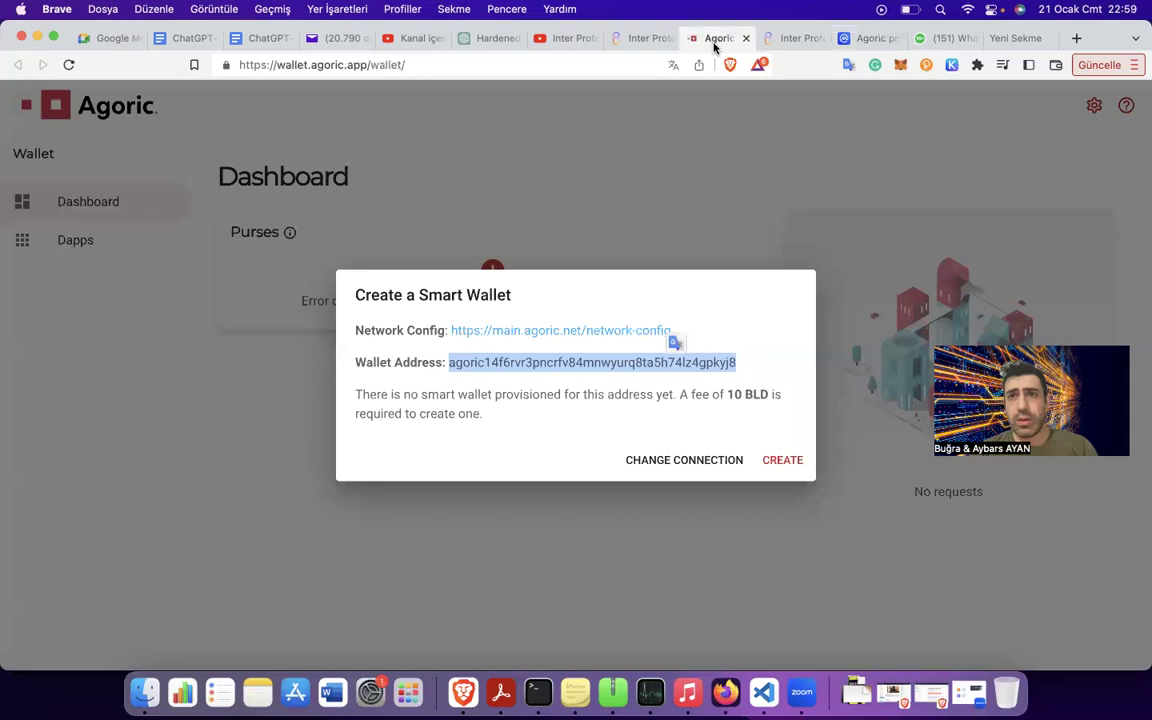
key("super+t")
type("keplr")
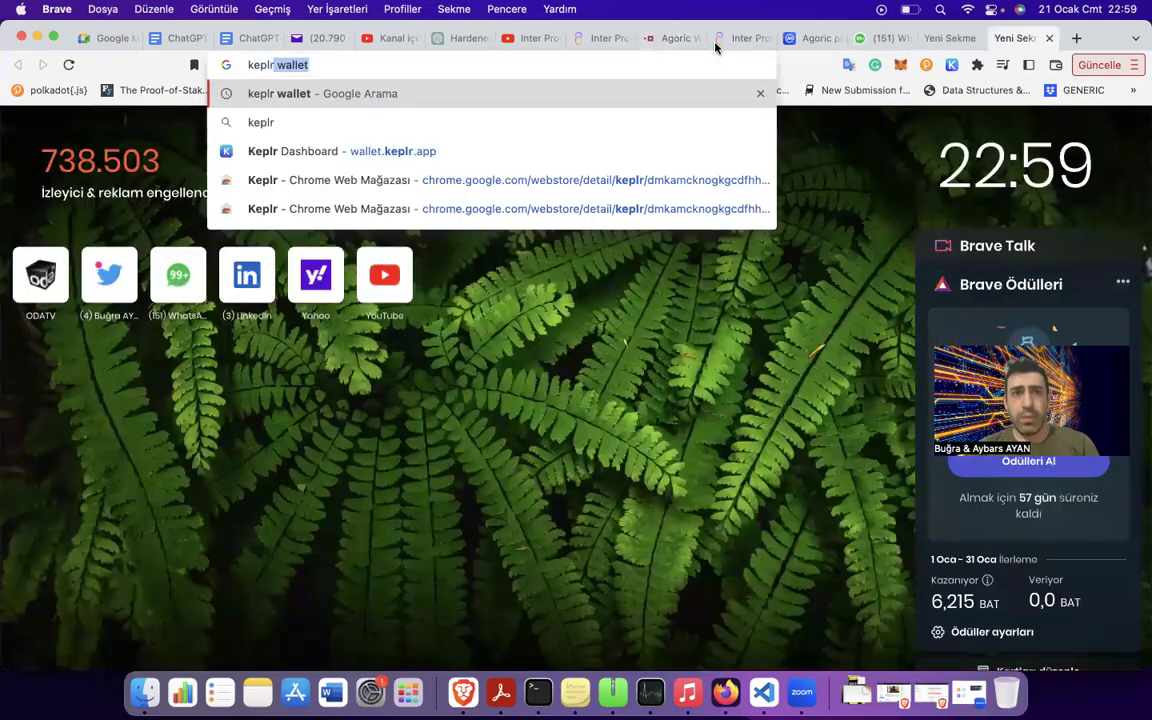
key("Return")
left_click(252, 286)
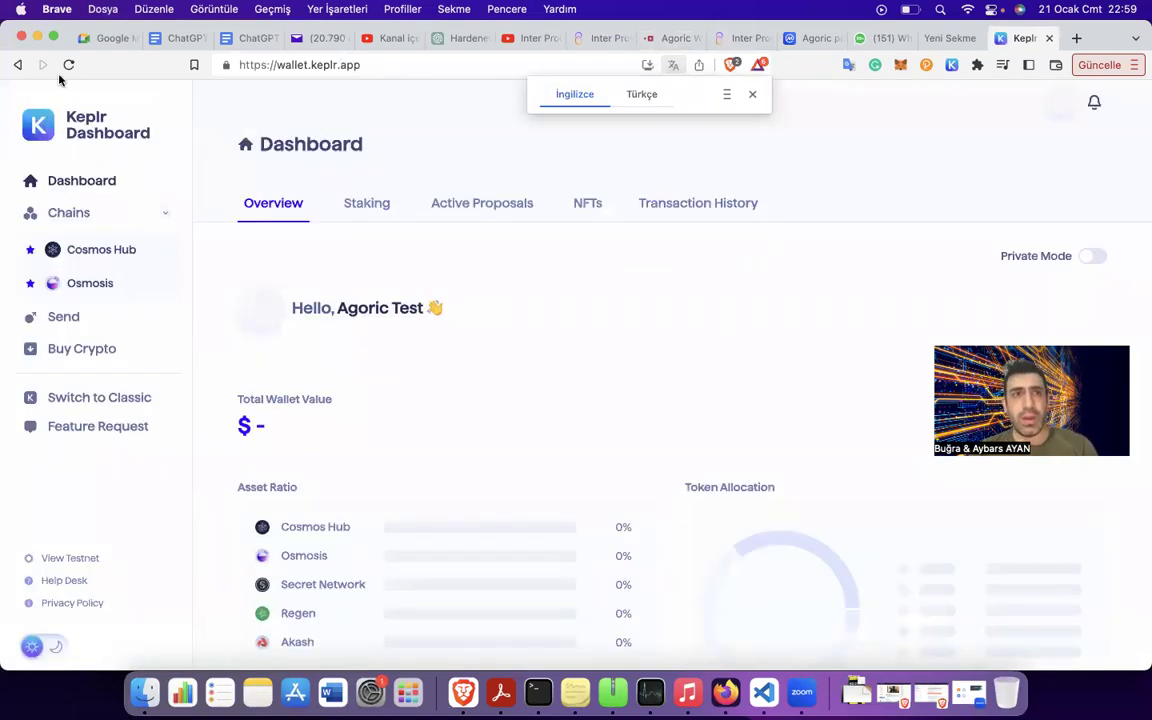
left_click(18, 64)
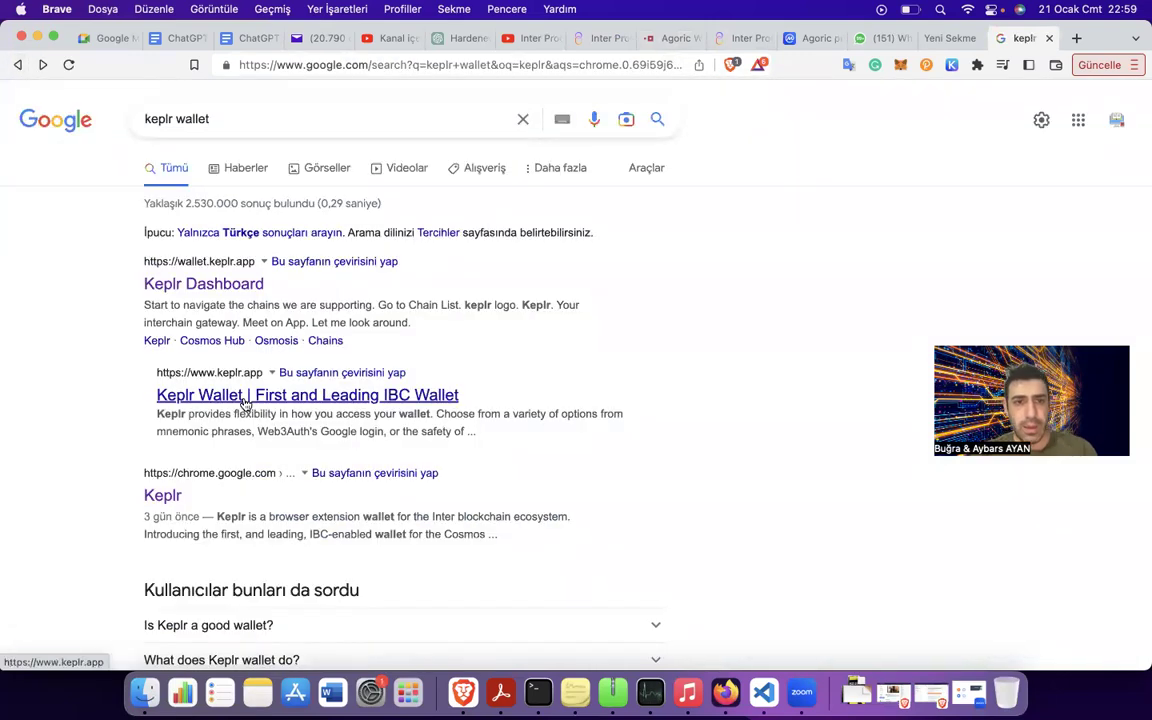
left_click(152, 497)
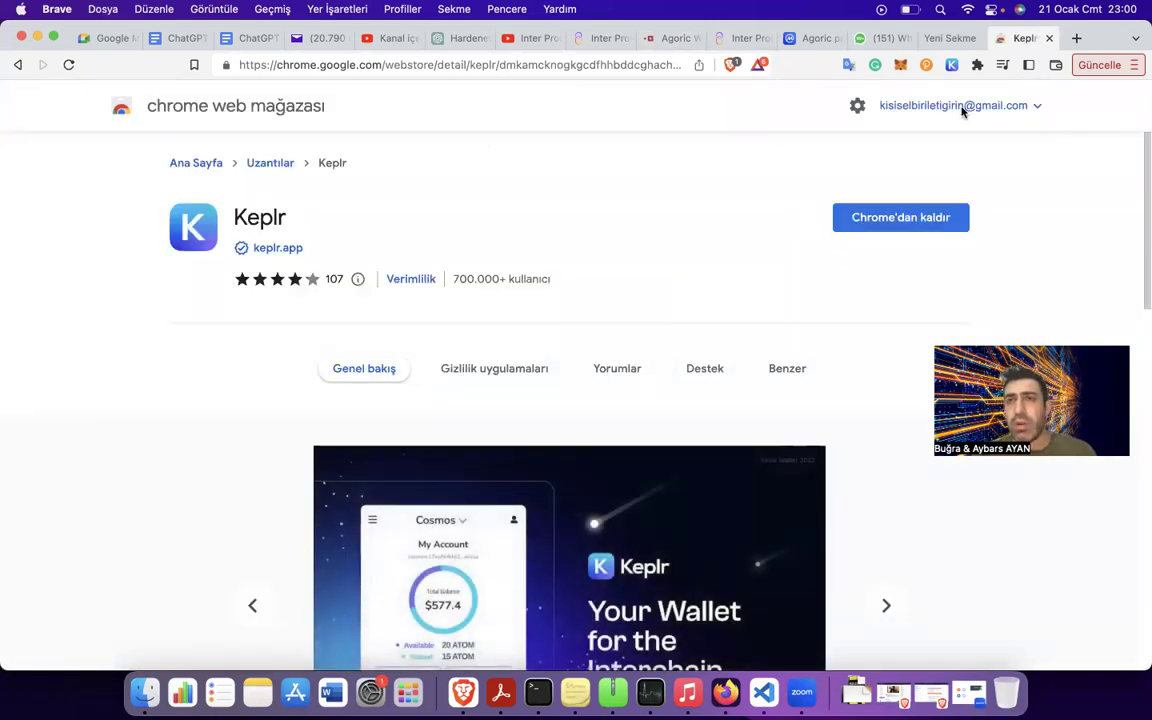
View the new-account creation page with its mnemonic seed in the Keplr wallet extension, and close it without creating an account.
left_click(951, 64)
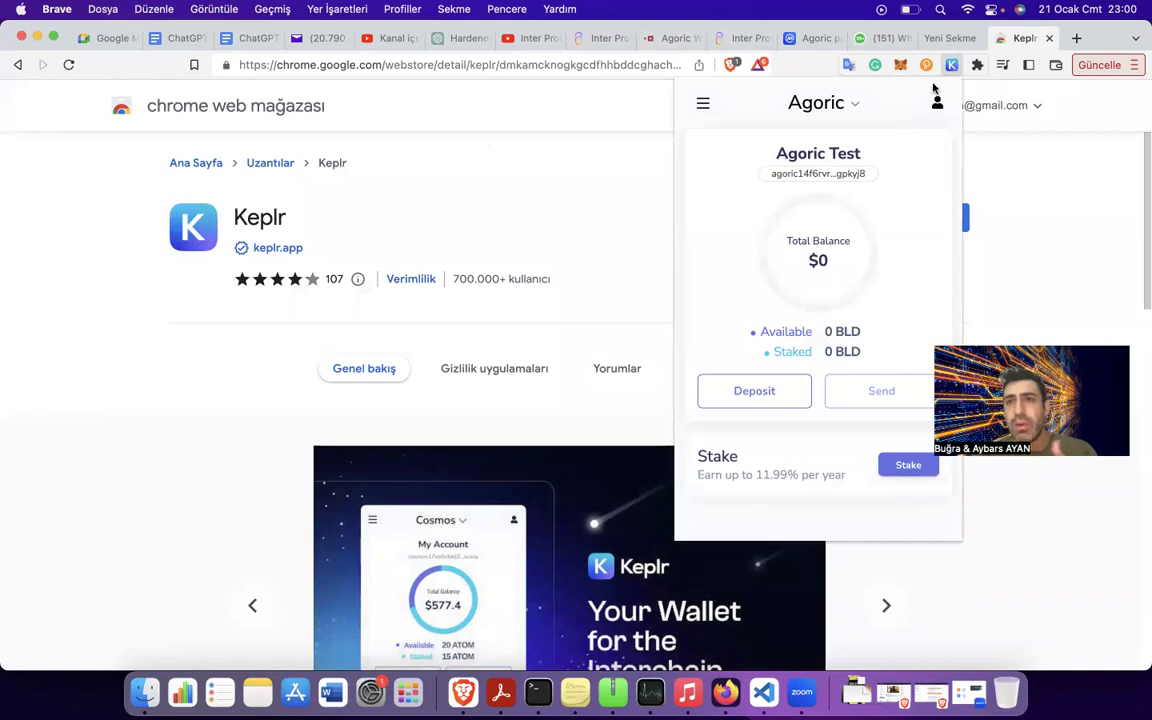
left_click(704, 104)
left_click(704, 104)
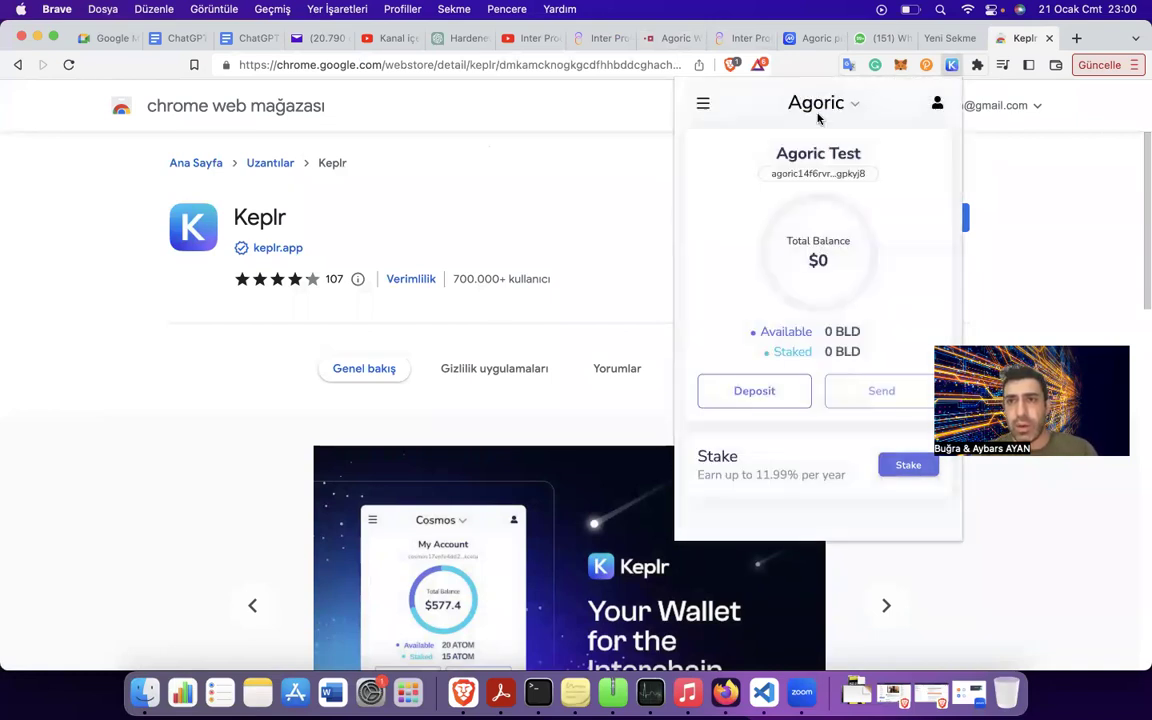
left_click(937, 103)
left_click(912, 146)
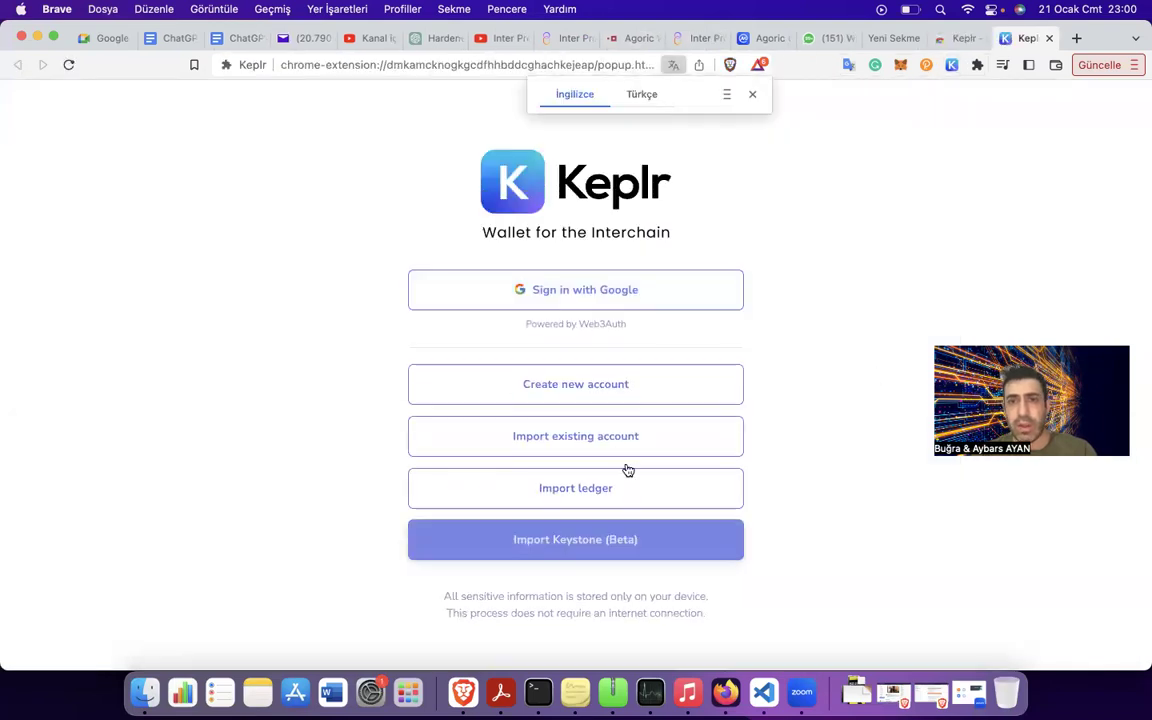
left_click(650, 395)
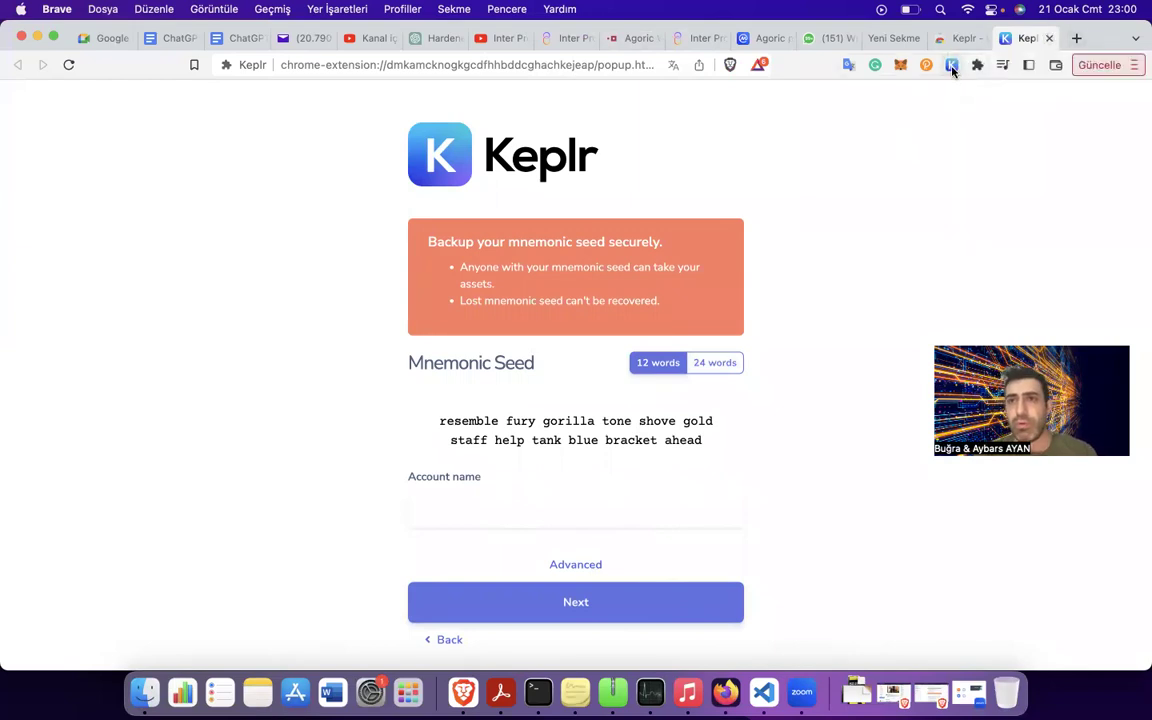
key("super+w")
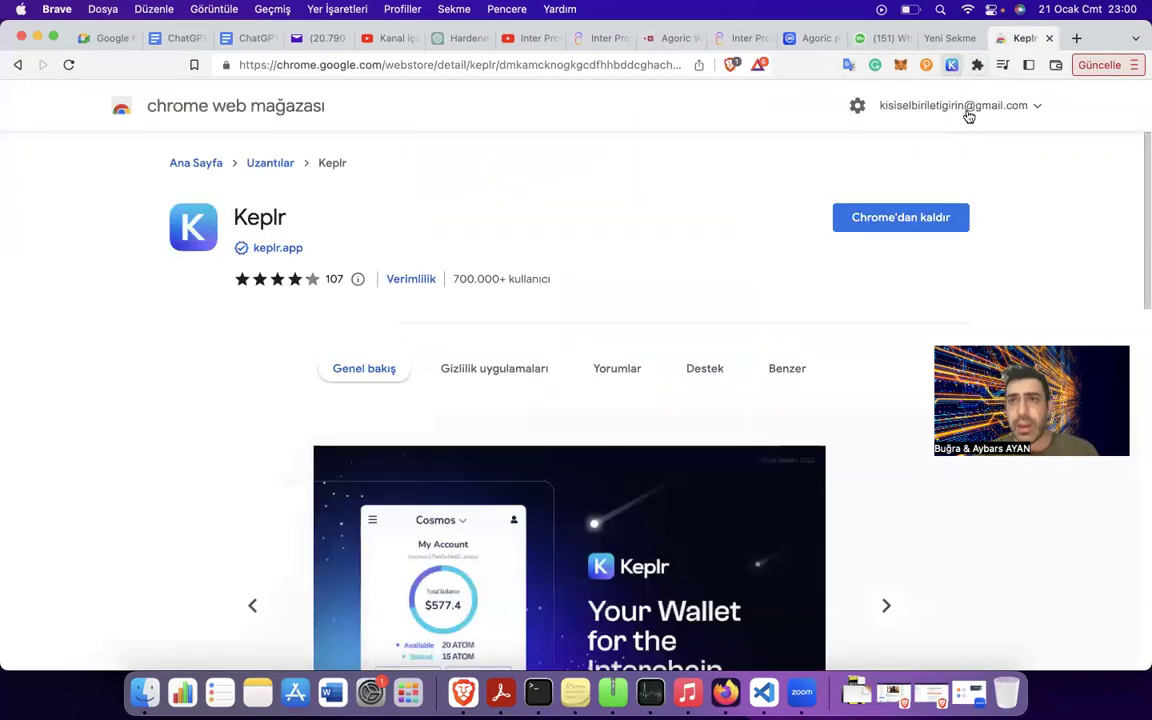
Switch the Keplr wallet's network to Cosmos Hub and highlight the account name.
left_click(951, 65)
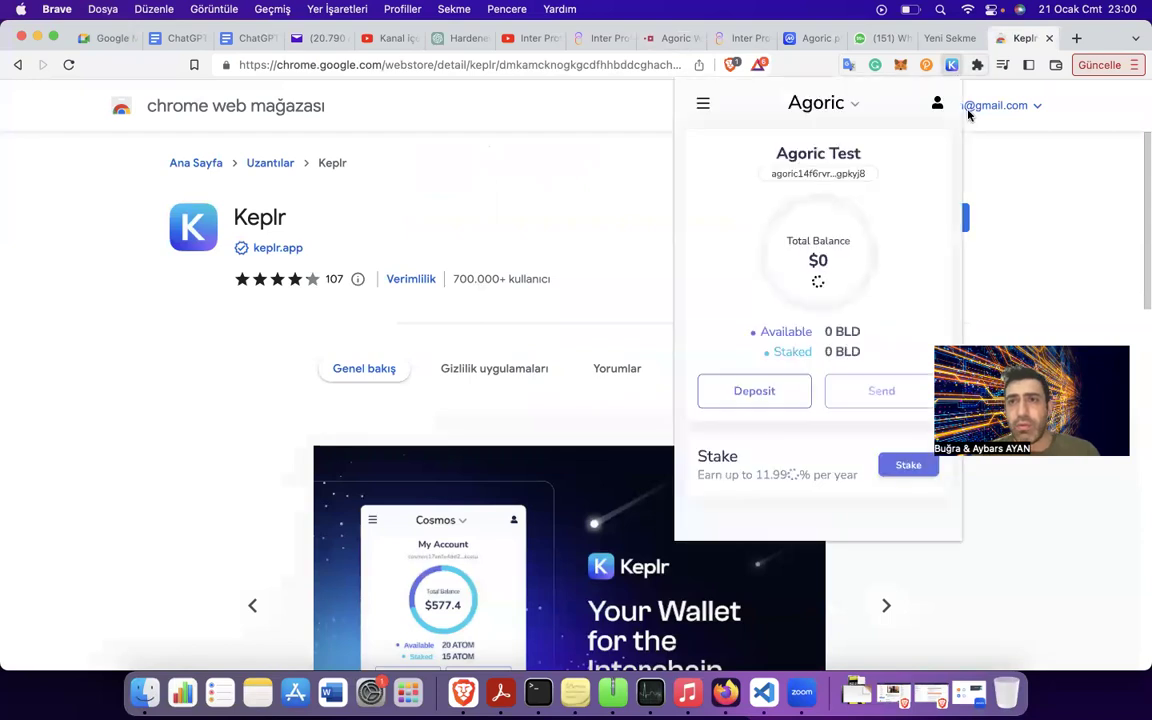
left_click(822, 103)
left_click(826, 147)
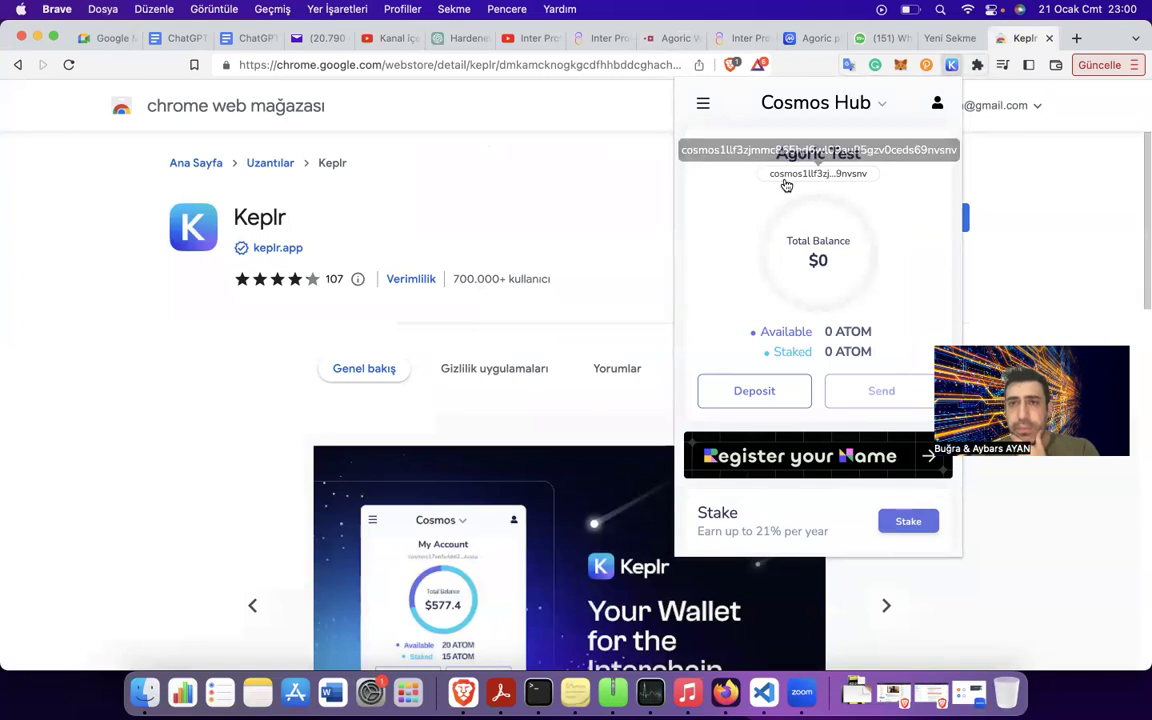
left_click_drag(861, 154, 778, 154)
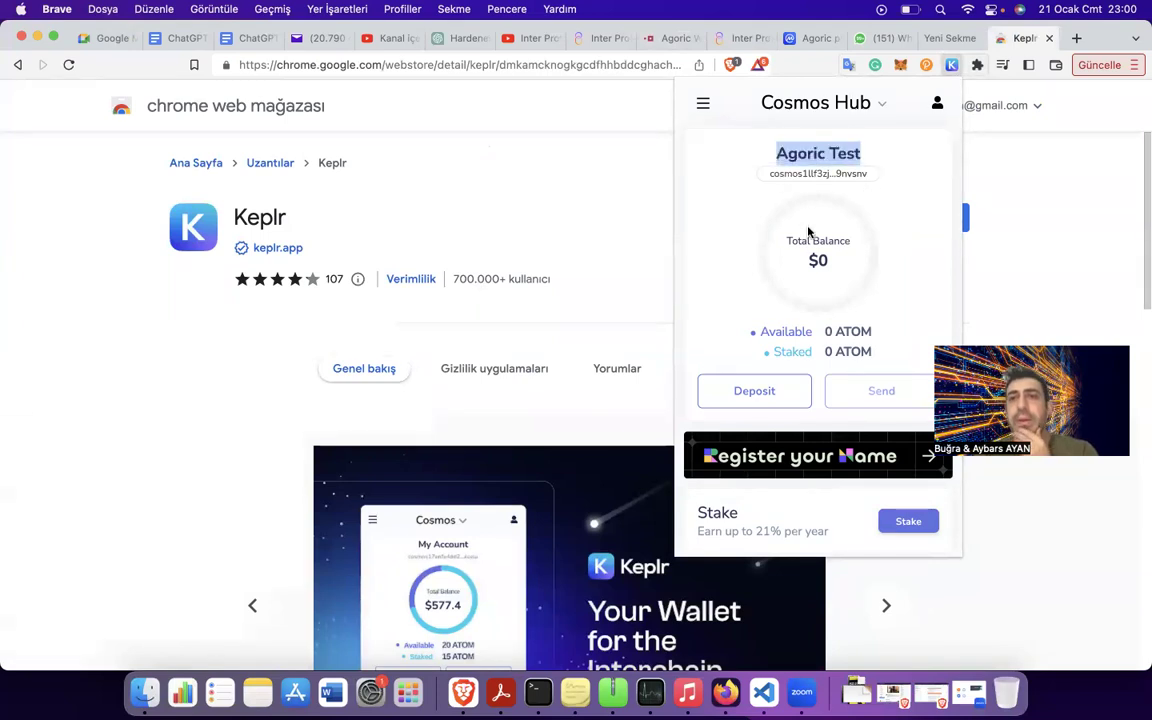
Switch the Keplr wallet's network from Cosmos Hub to Agoric.
left_click(839, 113)
scroll(819, 270, "down", 2)
scroll(818, 300, "down", 4)
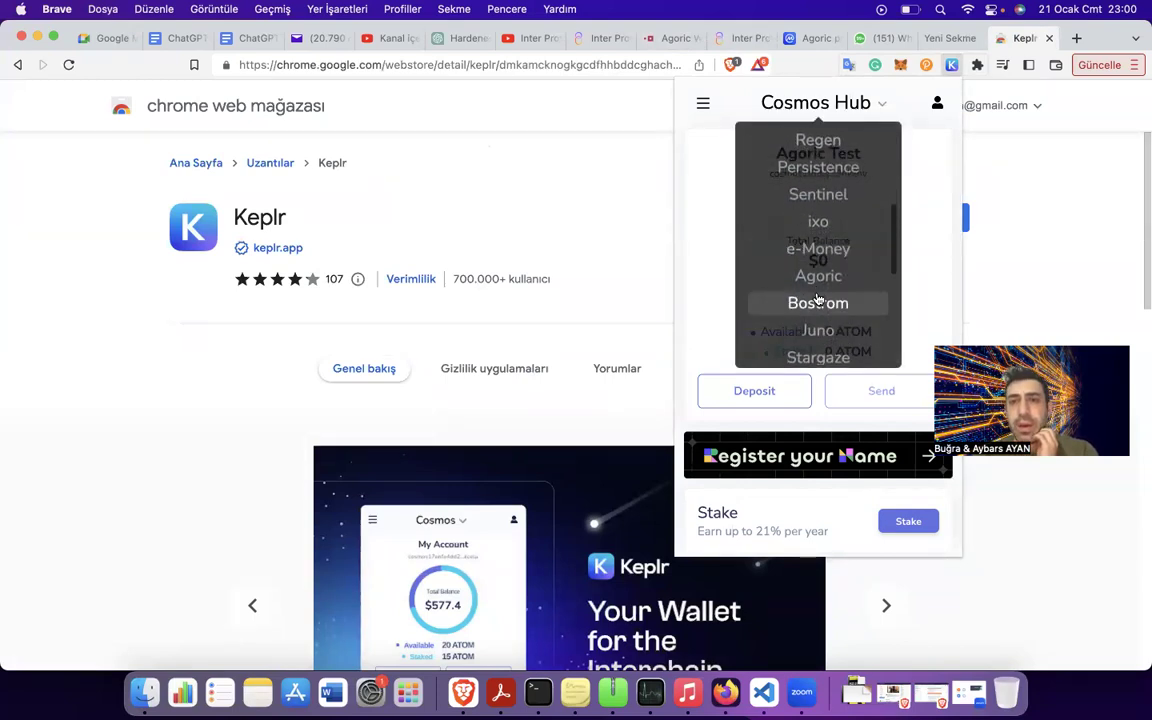
left_click(818, 276)
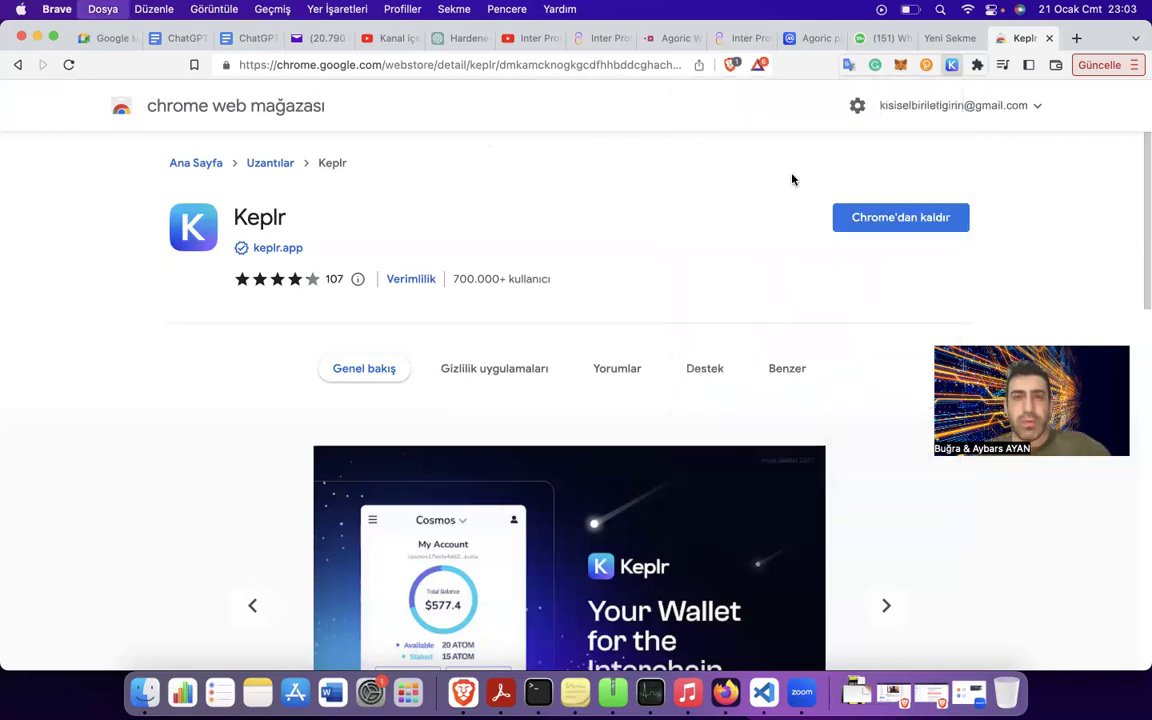
Search the web for "agoric explorer" and open the Agoric [NG] Explorer overview to review its network data and latest blocks.
key("super+t")
type("agoric ")
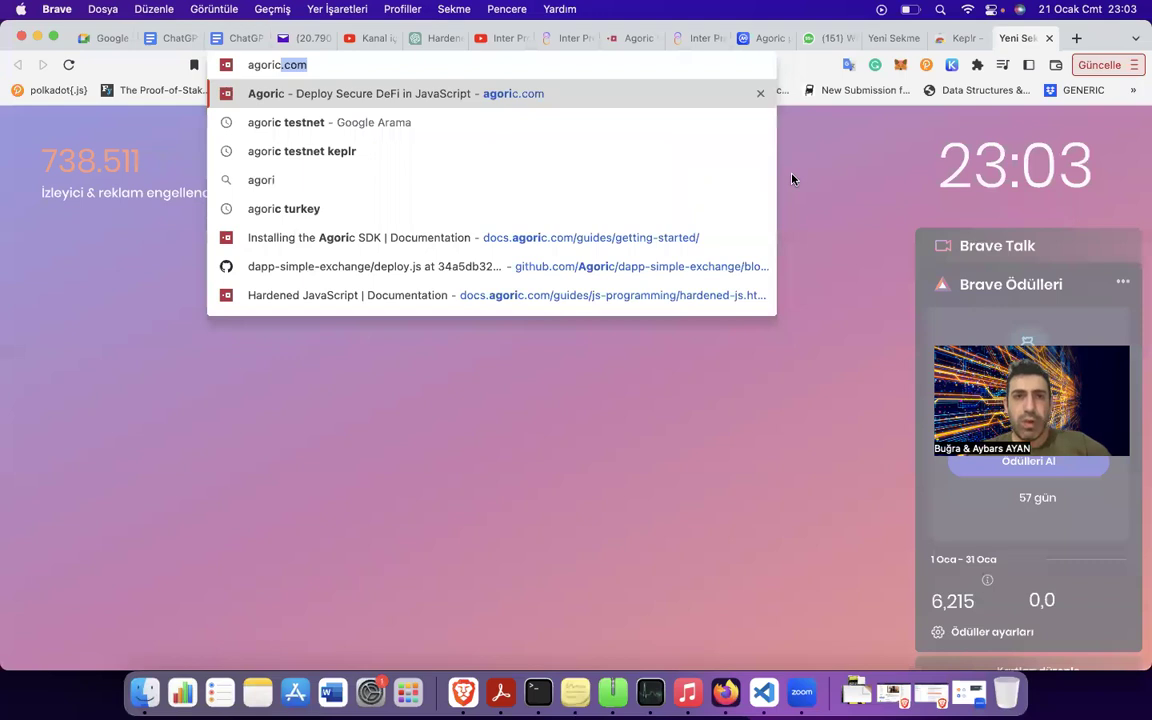
type("explorer")
key("Return")
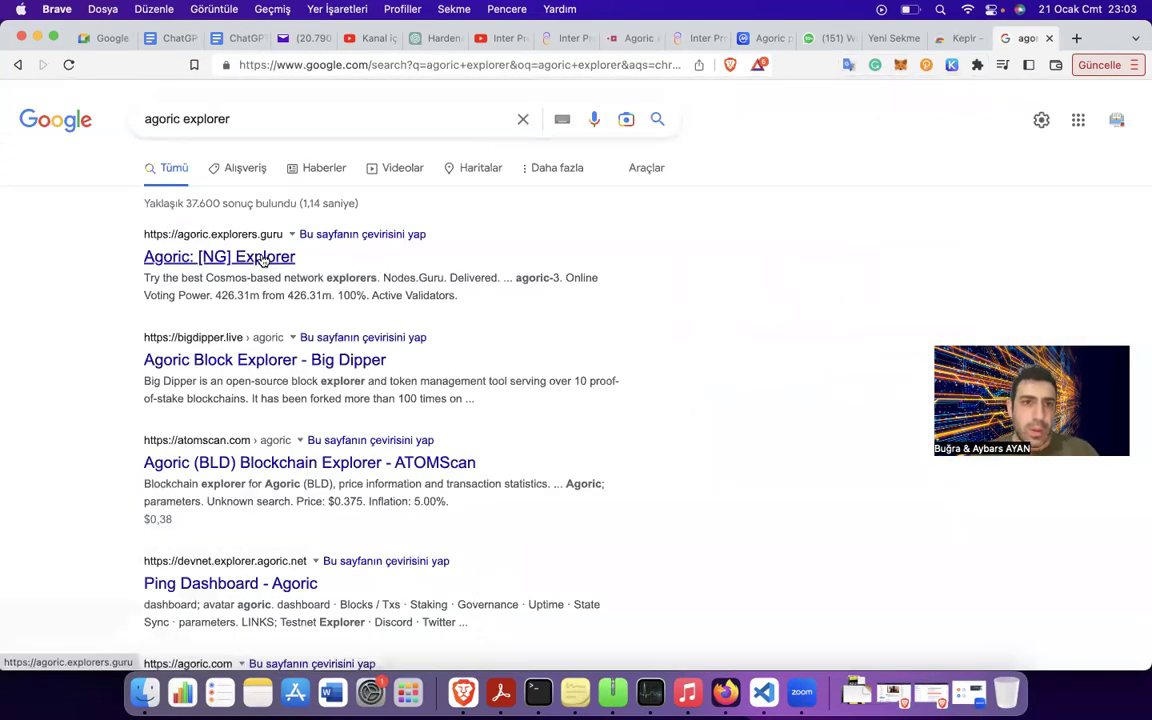
left_click(263, 259)
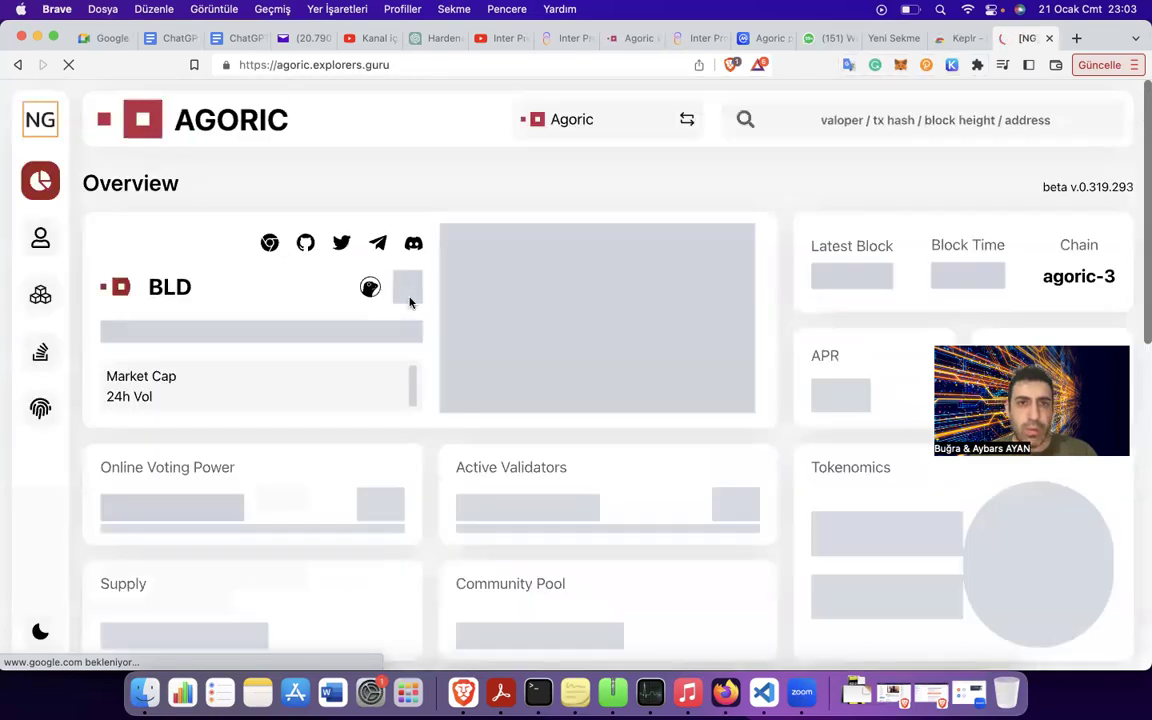
scroll(410, 300, "down", 2)
scroll(441, 386, "down", 5)
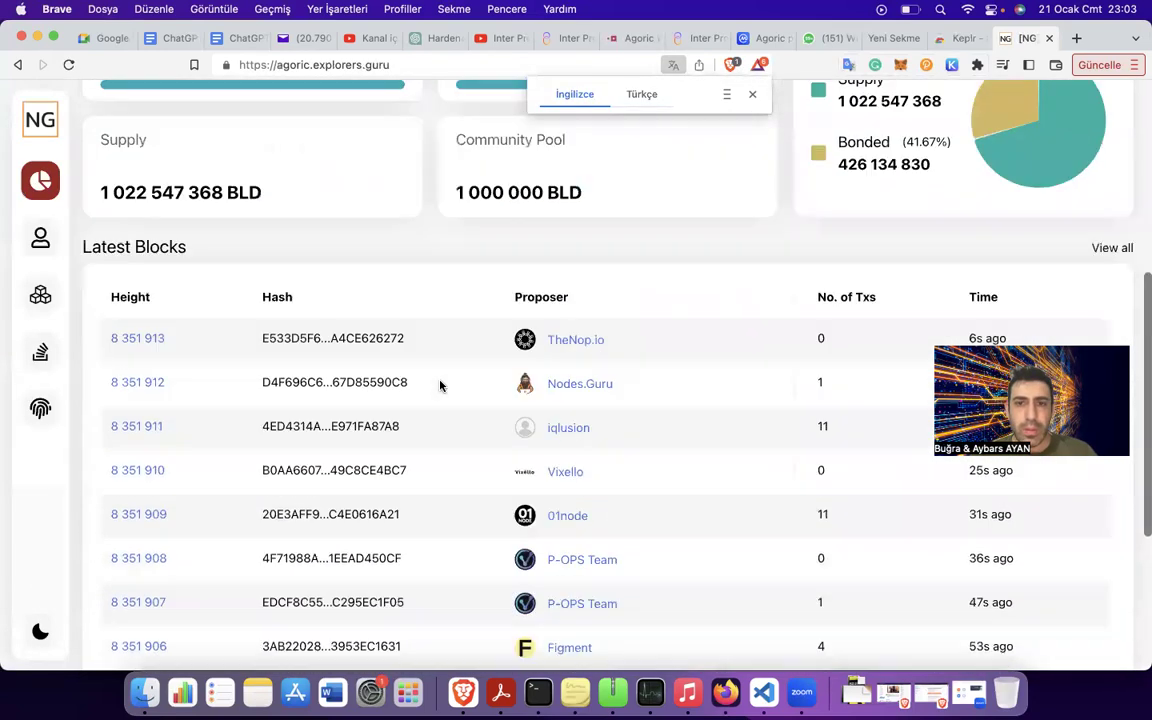
scroll(440, 386, "up", 7)
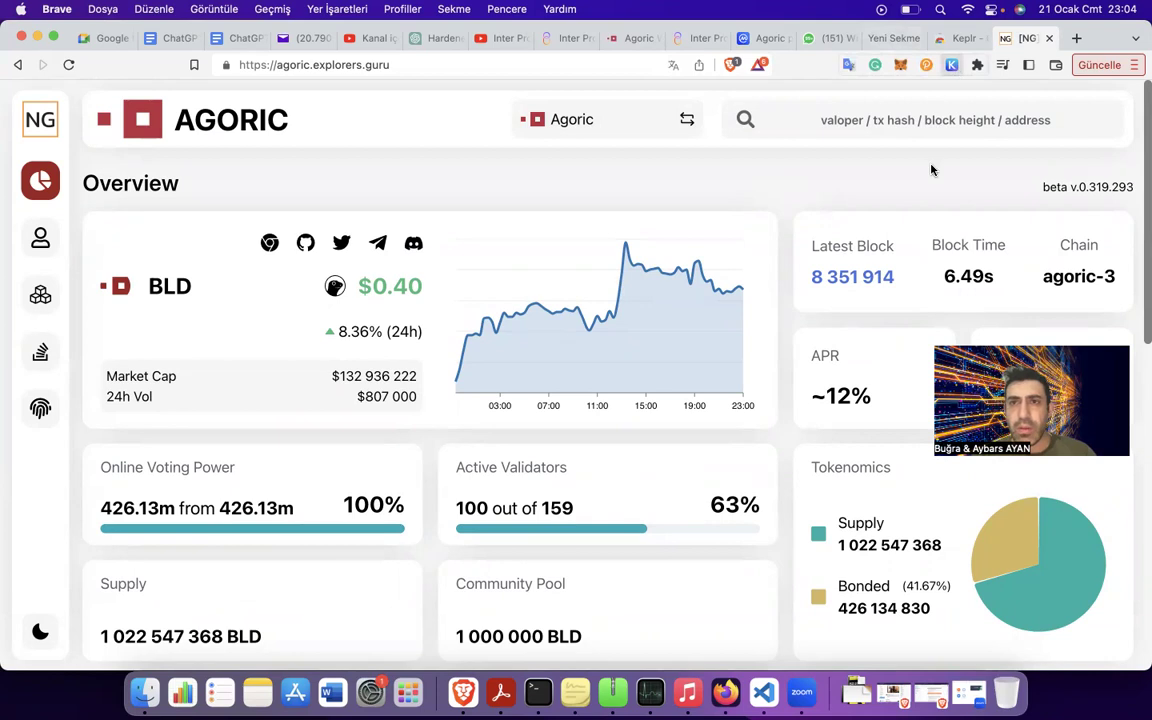
Copy the Agoric wallet address from Keplr and look up its account details in the explorer.
left_click(952, 66)
left_click(845, 175)
left_click(1010, 120)
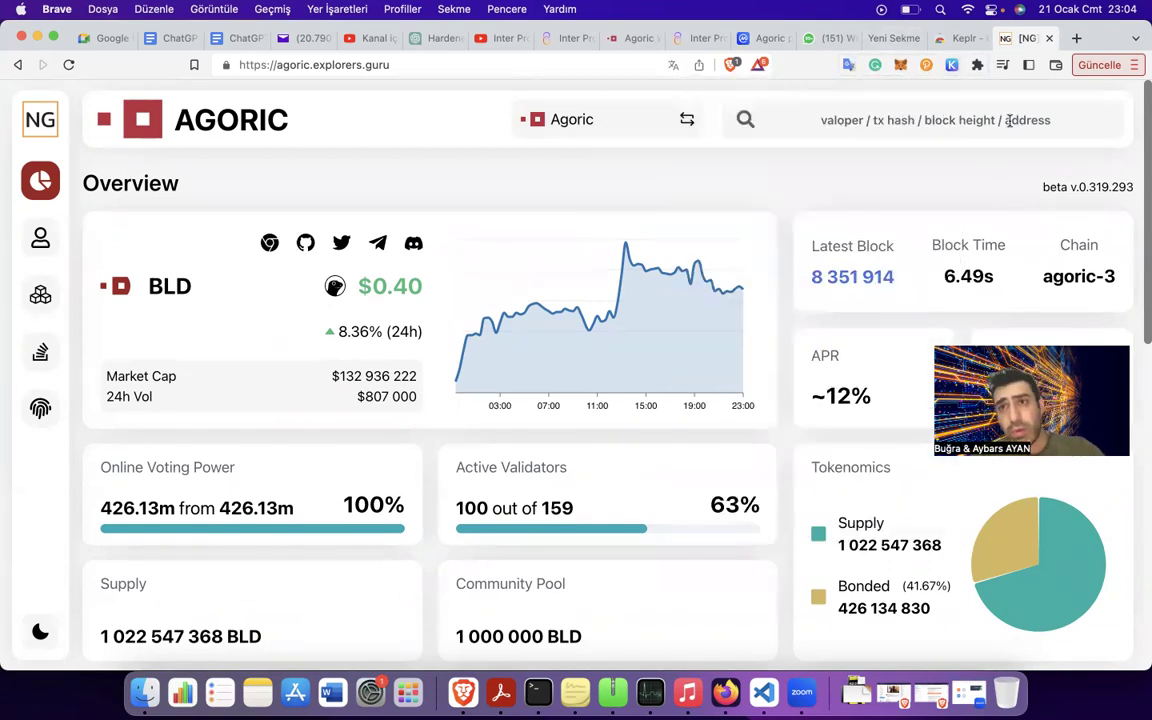
key("super+v")
key("Return")
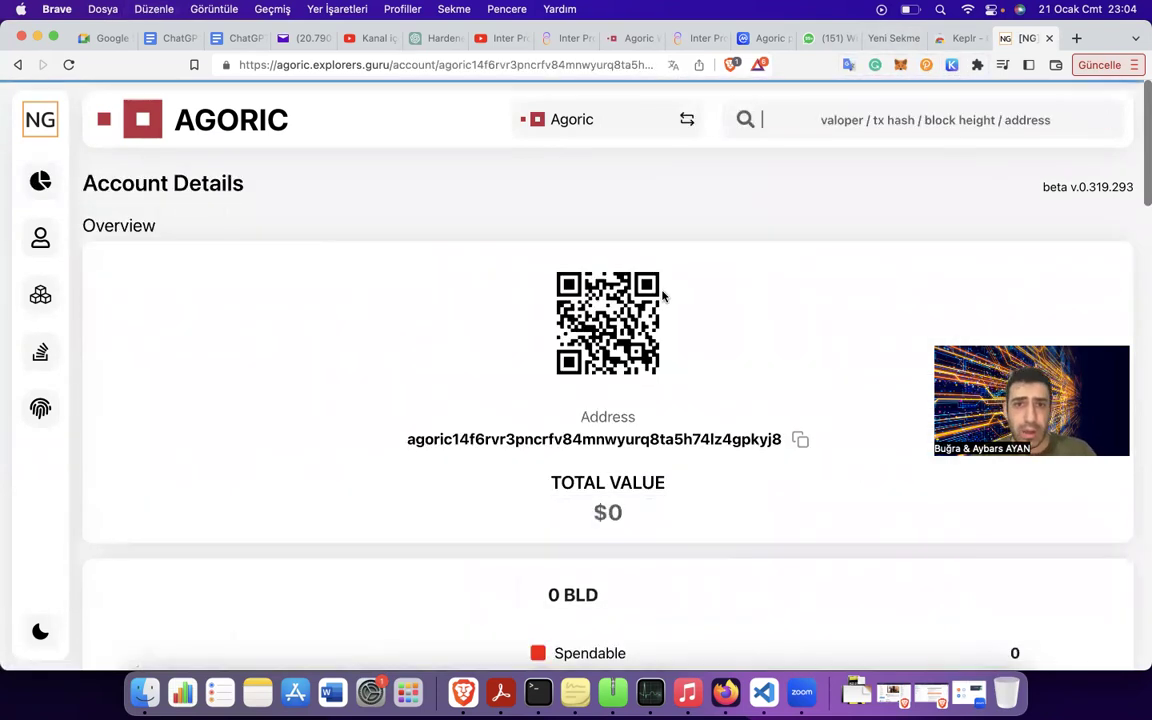
scroll(651, 439, "down", 2)
scroll(651, 439, "down", 5)
scroll(651, 442, "up", 6)
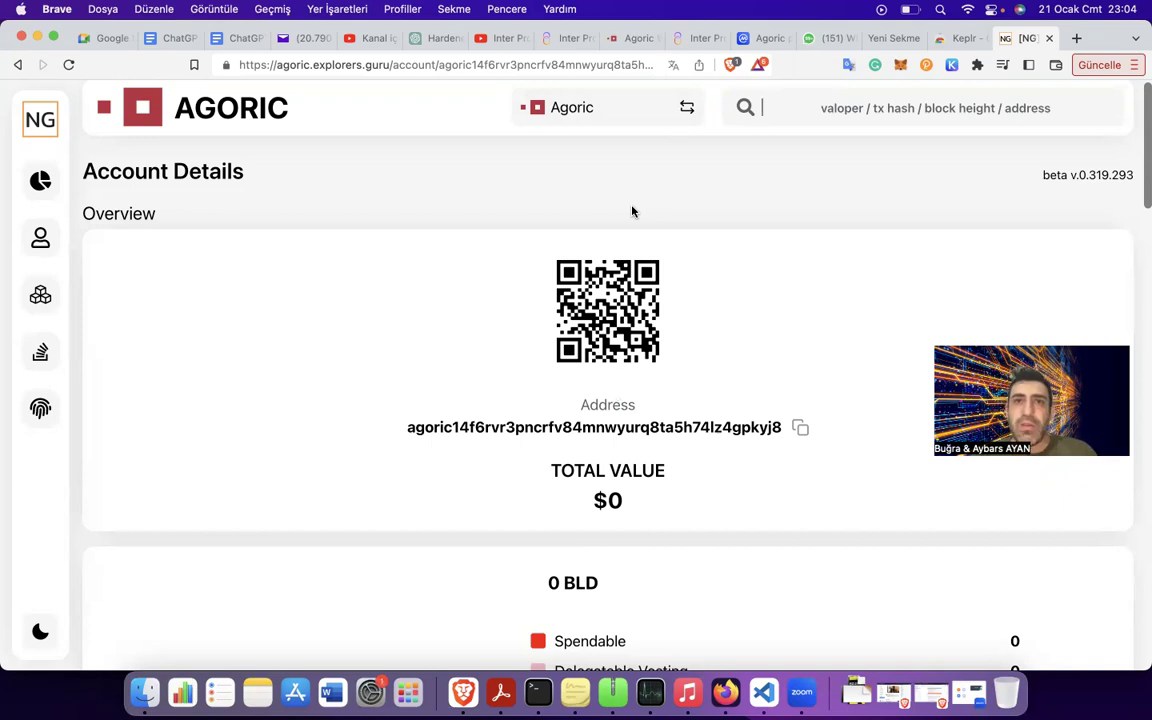
Switch to the ChatGPT conversation on Hardened JS and read its definition and the obfuscated code example.
left_click(443, 41)
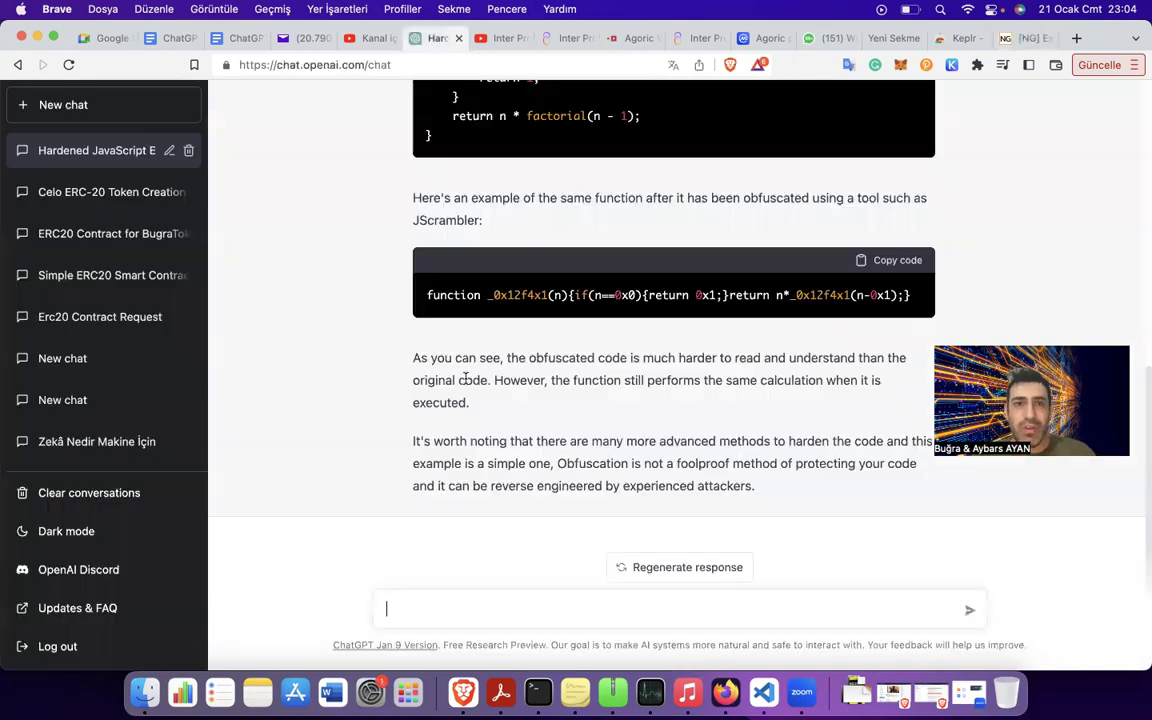
scroll(465, 380, "up", 5)
left_click_drag(414, 175, 527, 181)
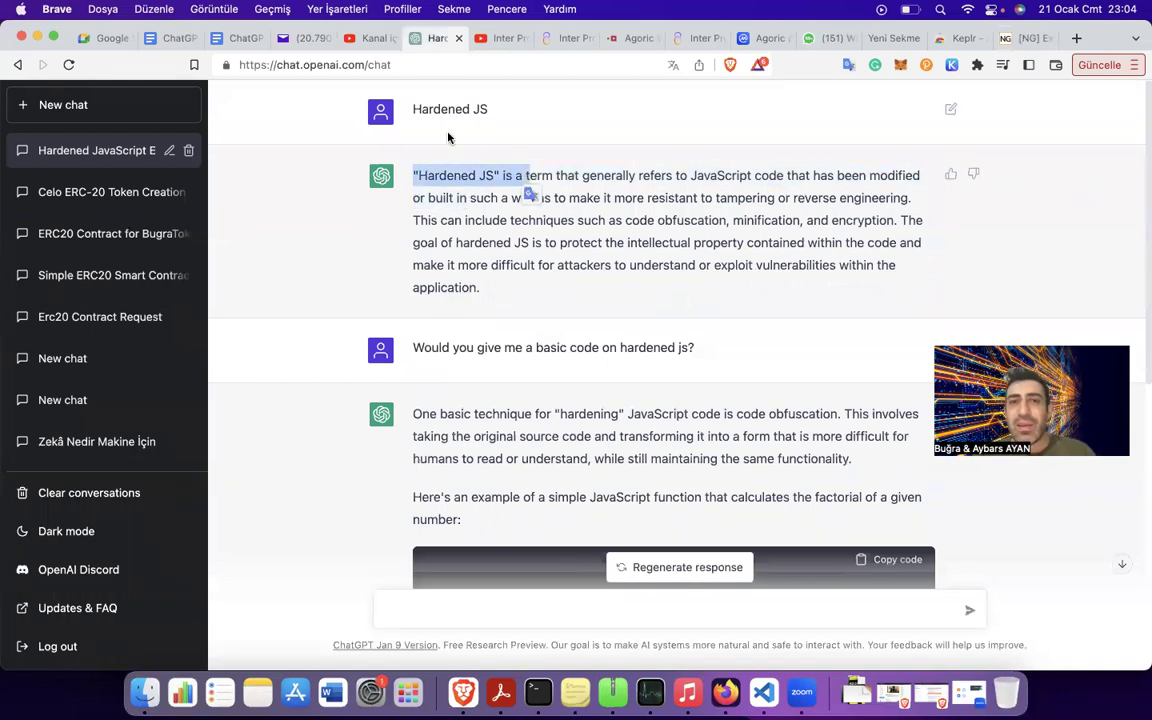
left_click_drag(401, 110, 527, 115)
left_click_drag(413, 175, 732, 195)
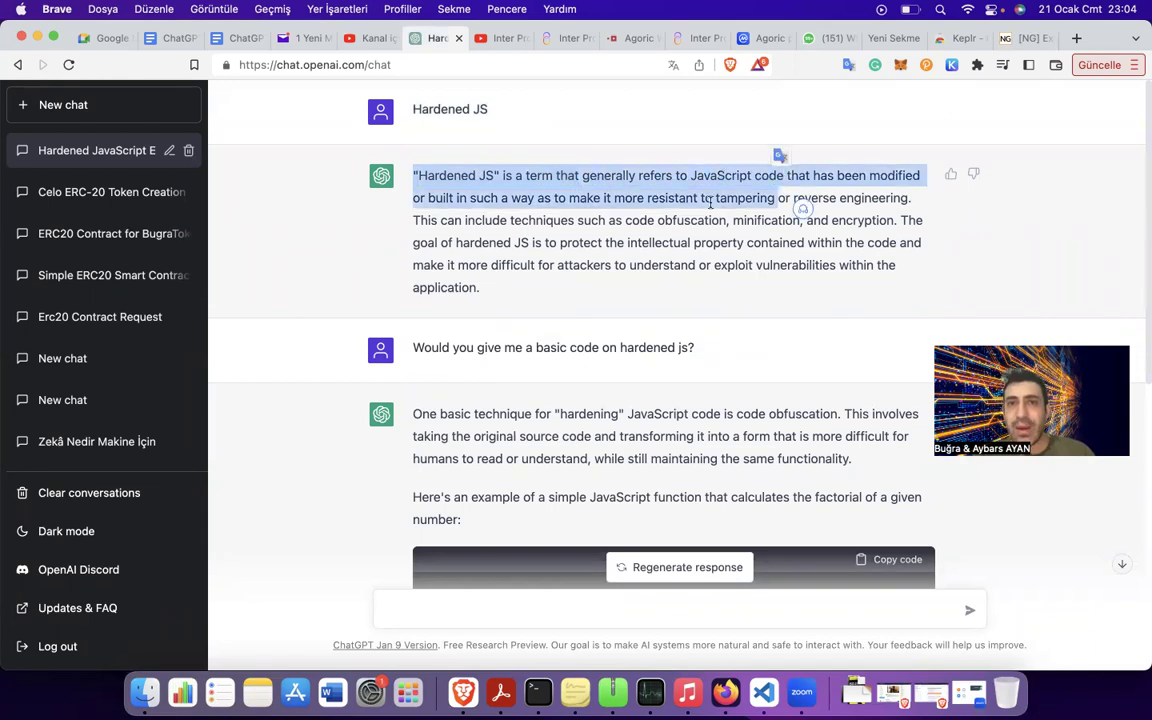
left_click(673, 191)
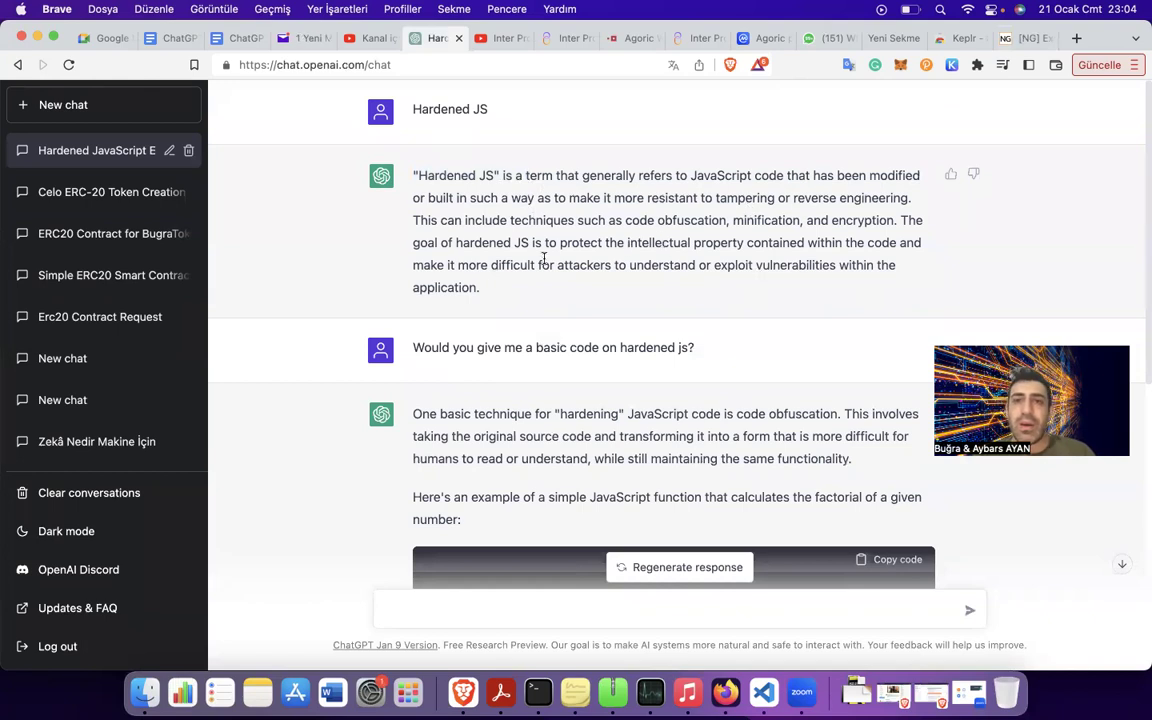
scroll(544, 234, "down", 1)
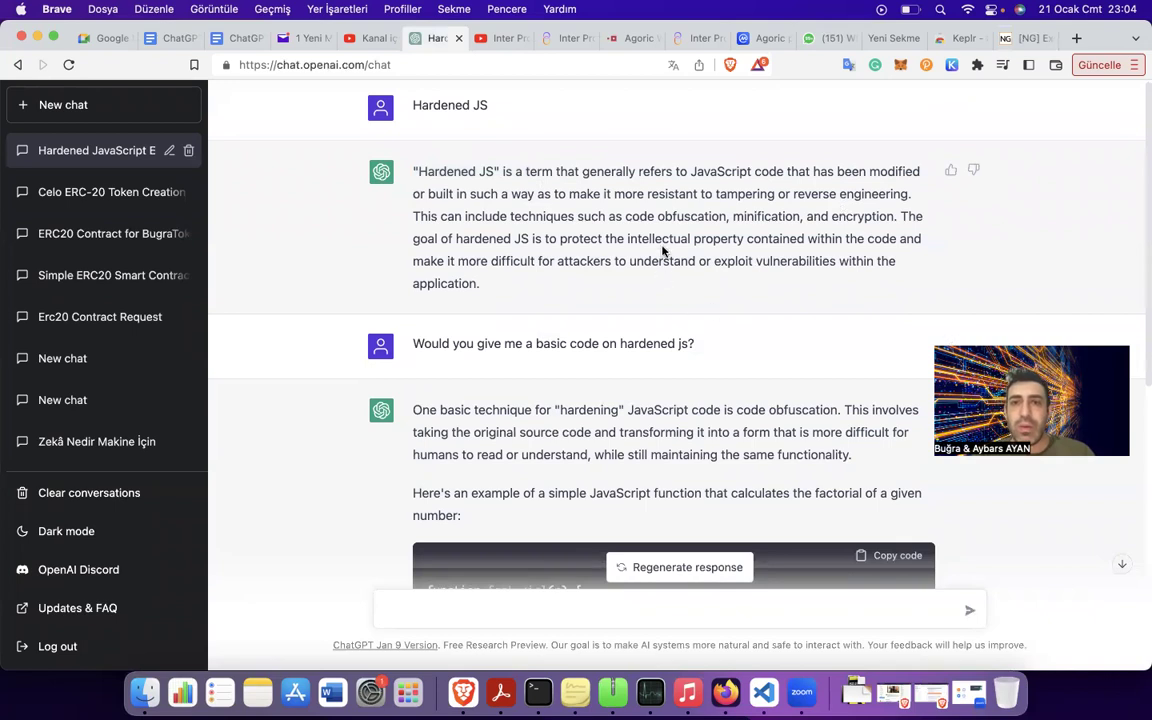
left_click_drag(662, 240, 670, 295)
left_click(674, 170)
scroll(674, 185, "down", 10)
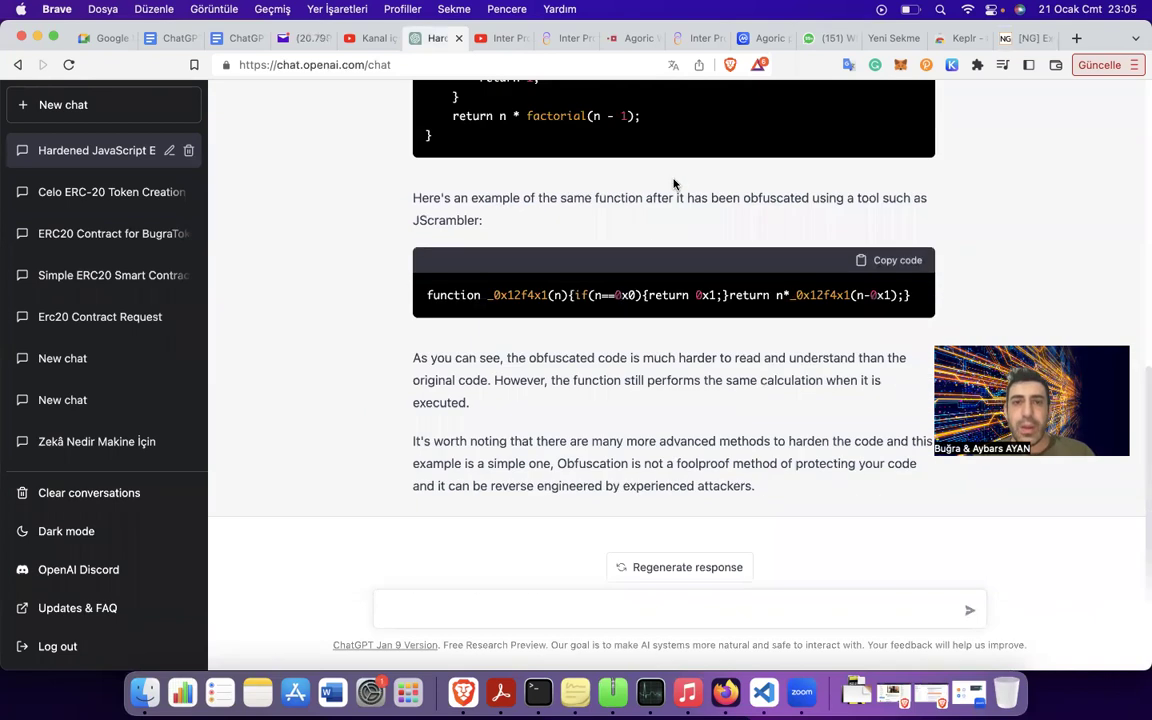
Ask ChatGPT "Do you know anything about Agoric Blockchain?" and highlight the word Agoric in the sent question.
left_click(654, 610)
type("D")
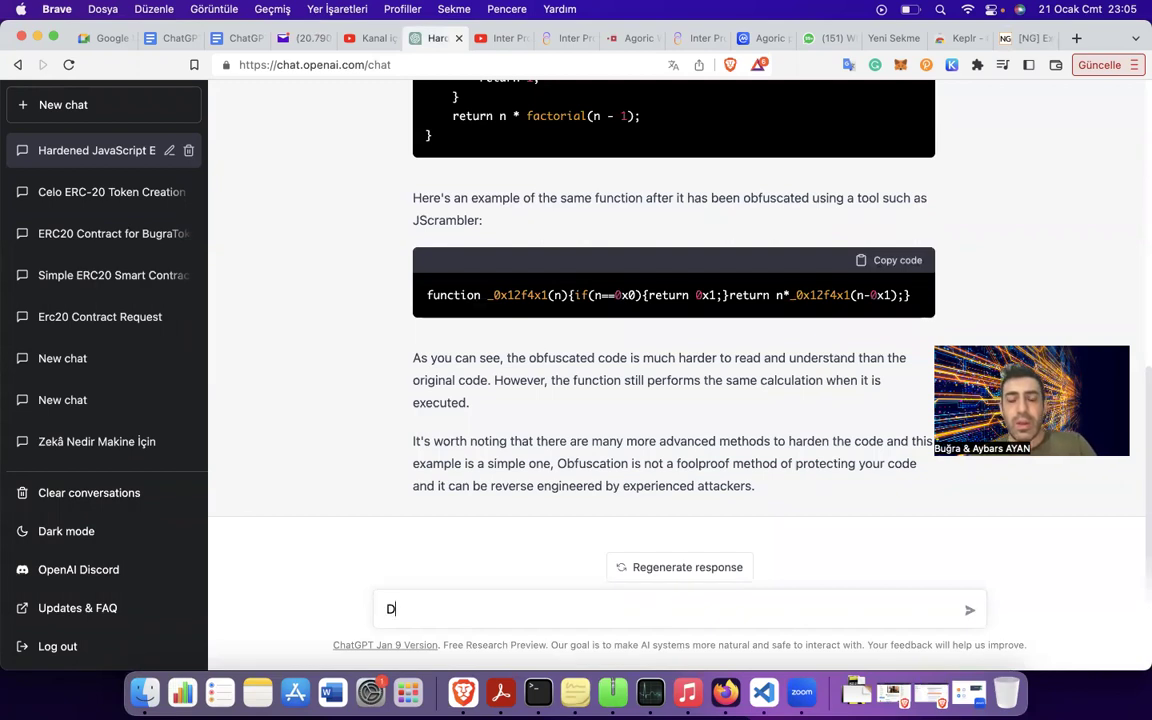
type("o you know anty")
key("BackSpace")
key("BackSpace")
type("ything about Agoric Blockchain?")
key("Return")
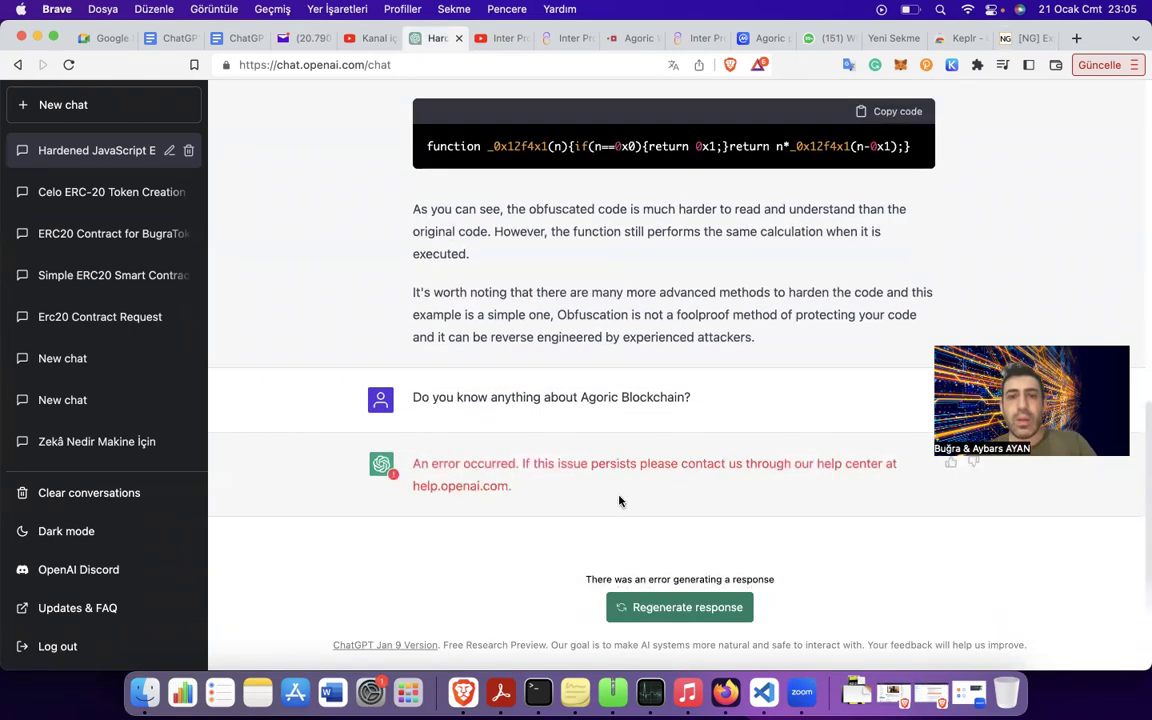
double_click(590, 397)
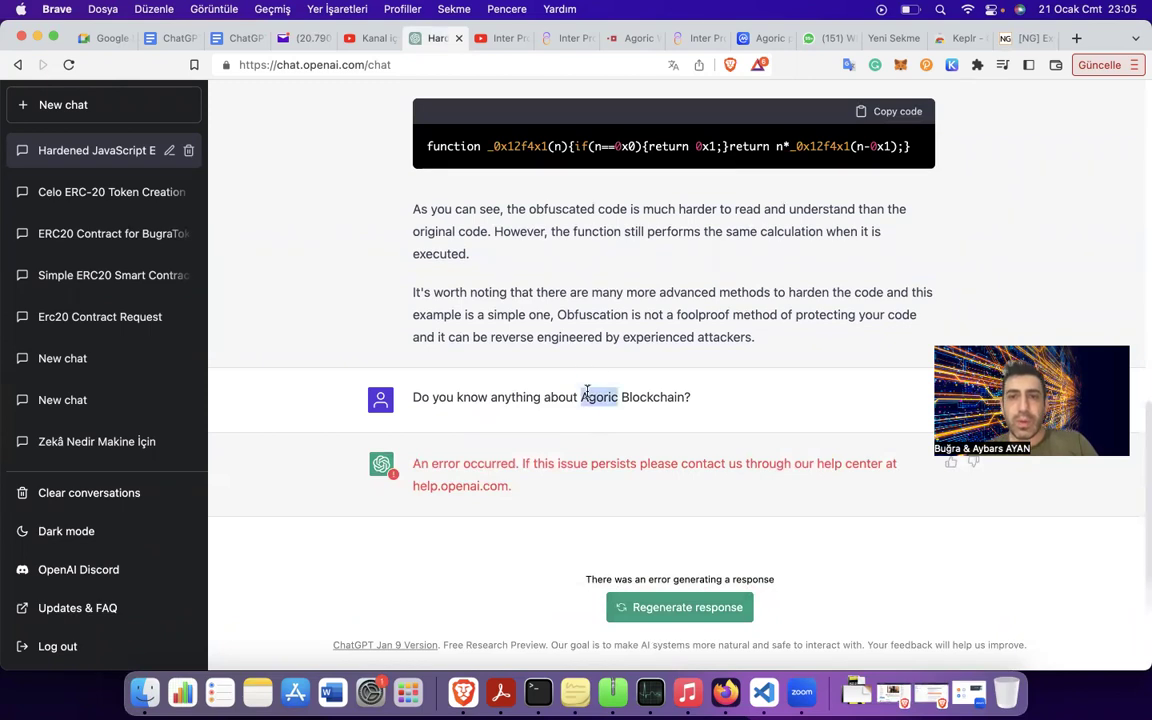
Copy the sent question, reload ChatGPT, and ask "Do you know anything about Agoric Blockchain?" in a new chat.
triple_click(587, 394)
key("super+c")
left_click(551, 58)
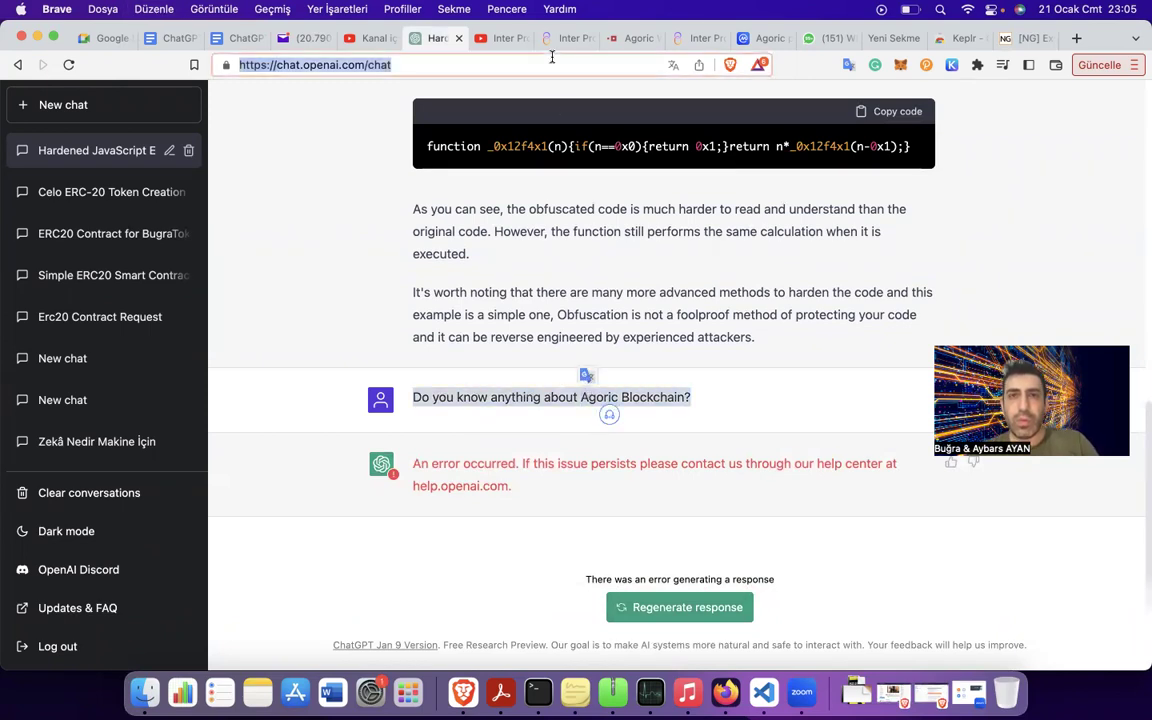
key("Return")
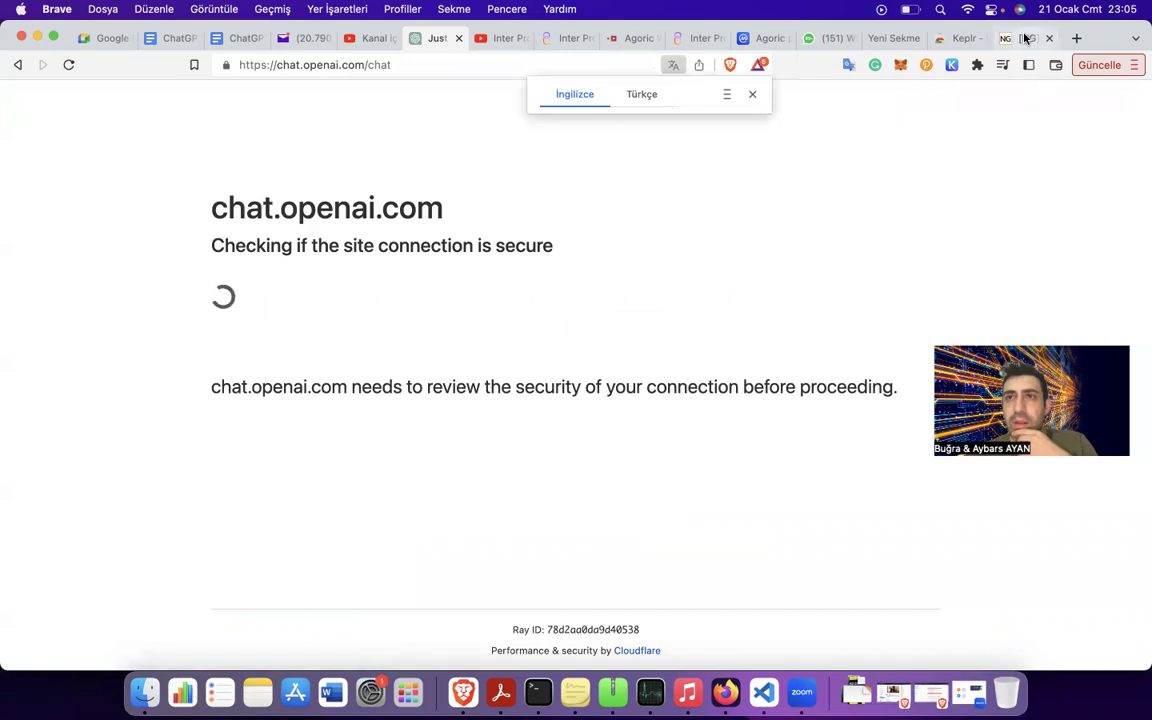
left_click(1025, 38)
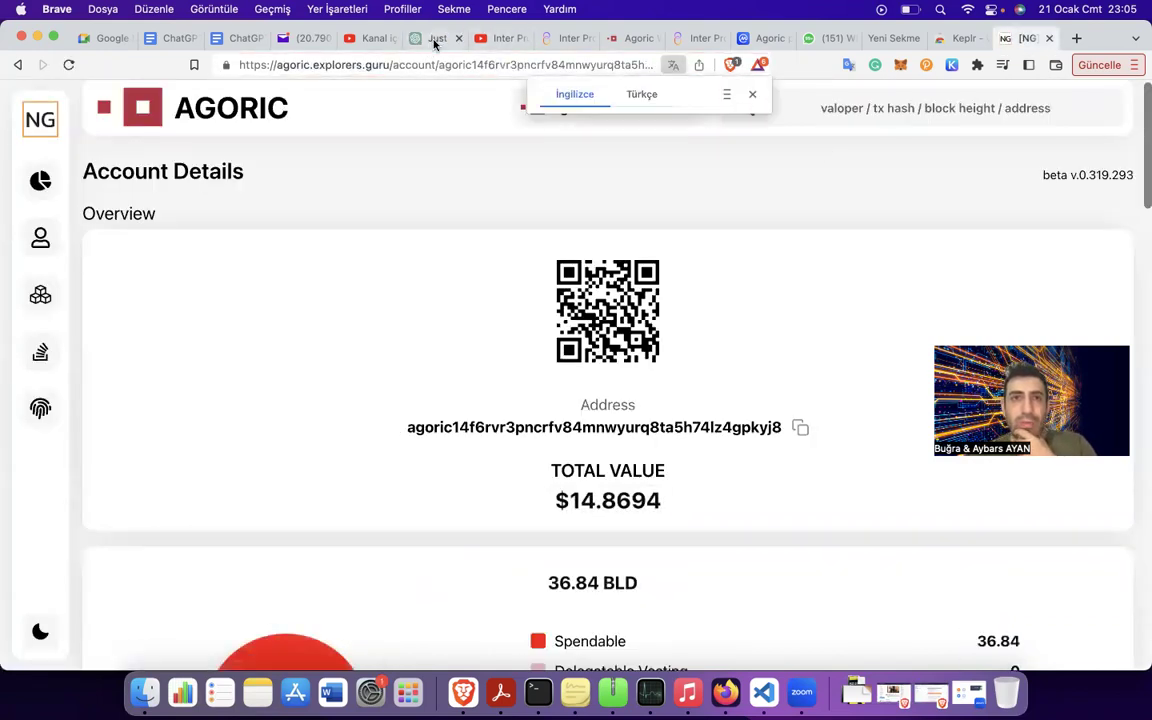
left_click(435, 38)
left_click(619, 594)
key("super+v")
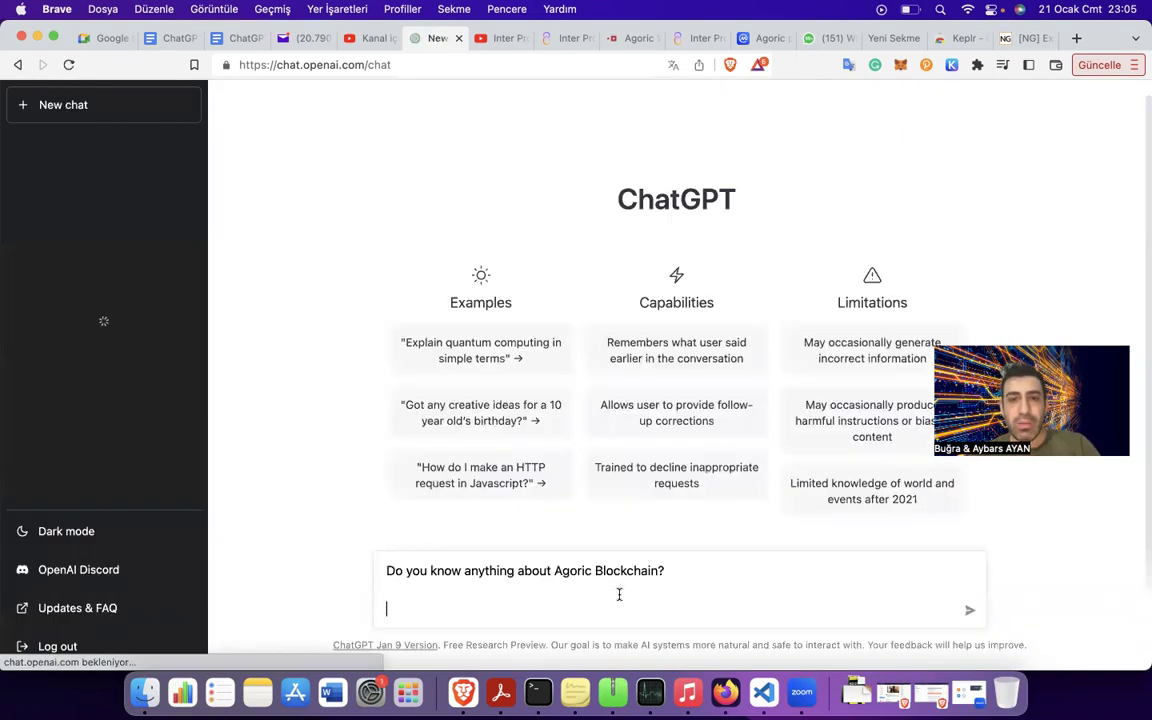
key("Return")
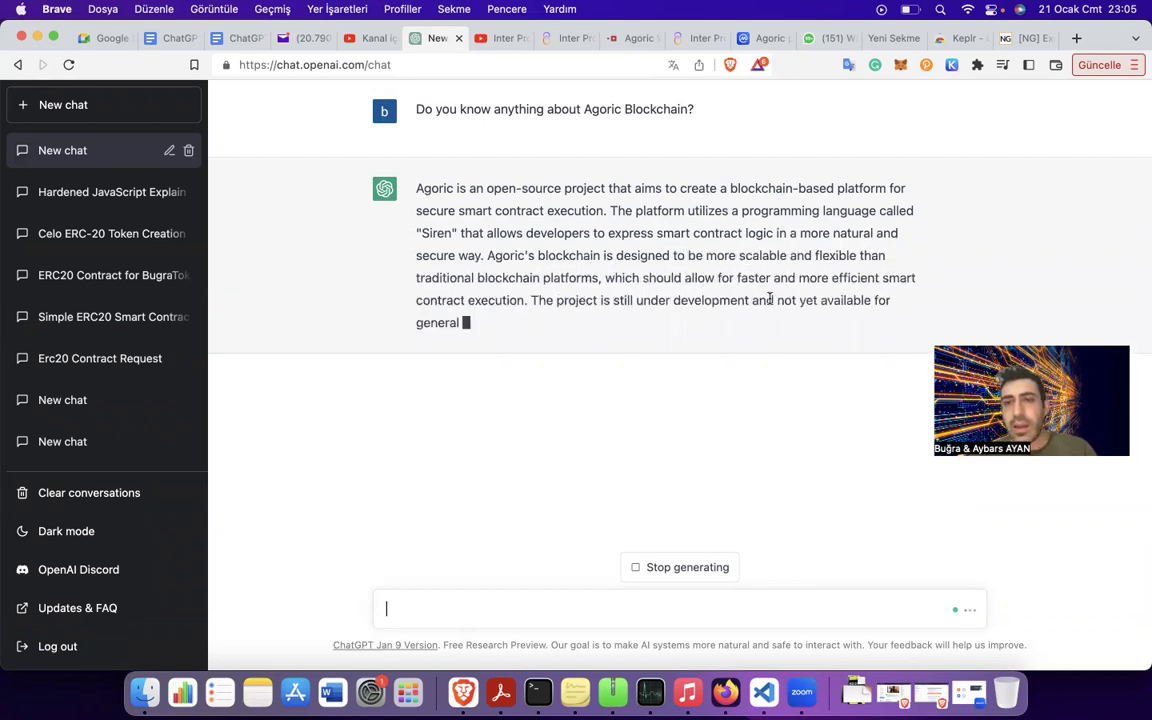
Review the account details in the Agoric explorer, including the BLD balance breakdown, tokens and delegations.
left_click(1035, 39)
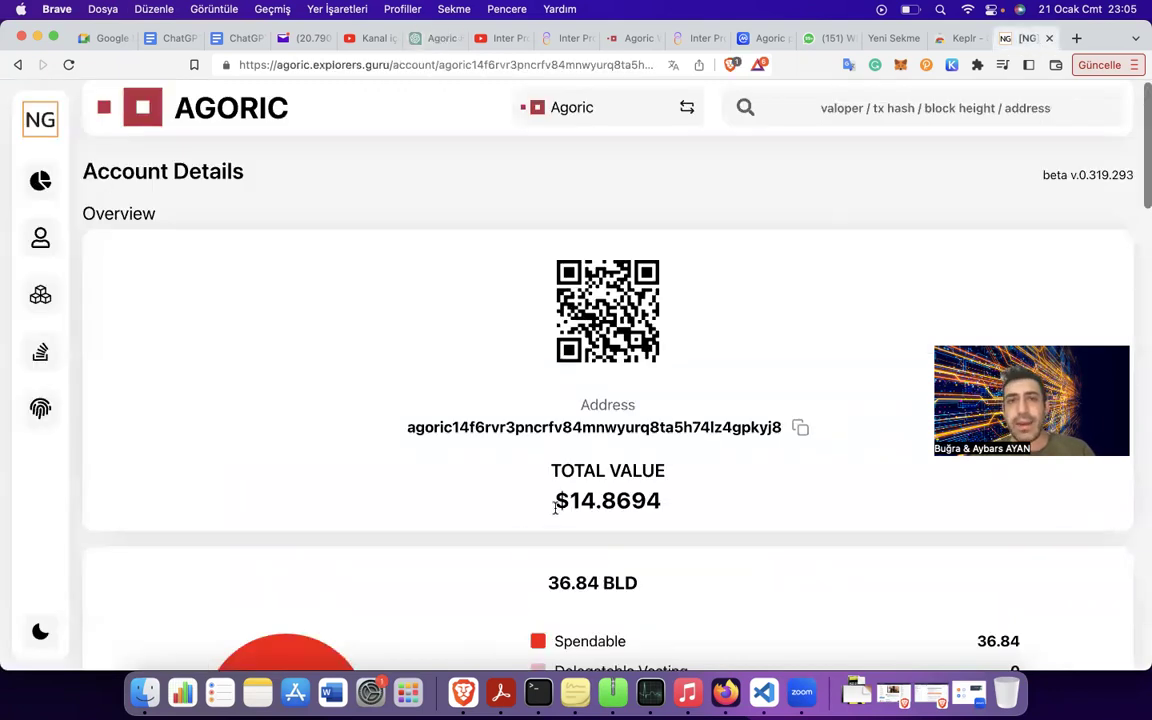
scroll(580, 500, "down", 5)
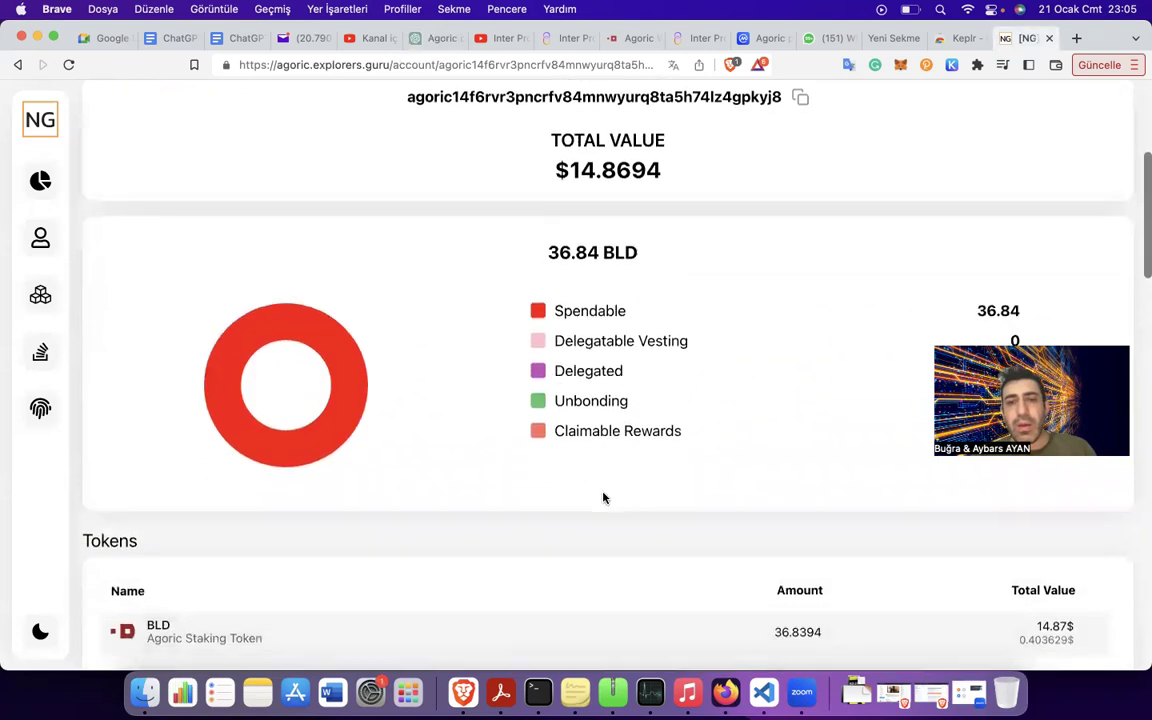
scroll(603, 497, "up", 5)
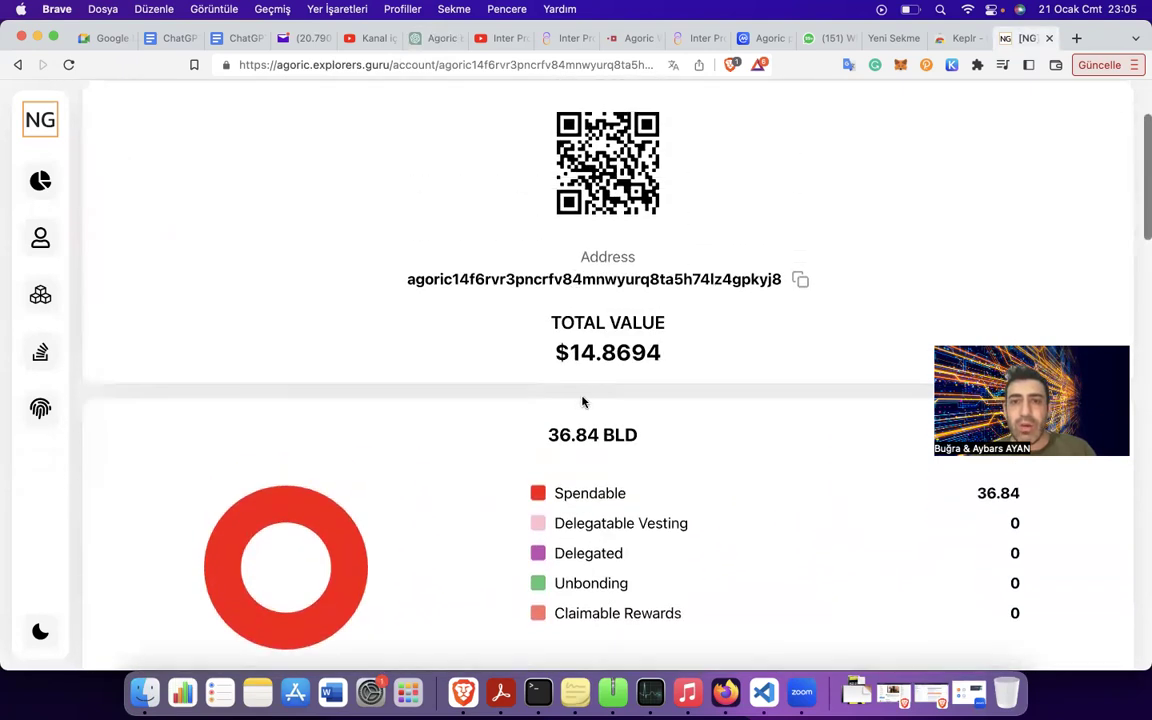
scroll(583, 402, "down", 3)
scroll(571, 262, "down", 1)
mouse_move(578, 301)
left_mouse_down()
mouse_move(576, 261)
mouse_move(576, 290)
left_mouse_up()
left_click(580, 308)
left_click_drag(579, 352, 662, 366)
left_click(705, 296)
scroll(705, 296, "down", 3)
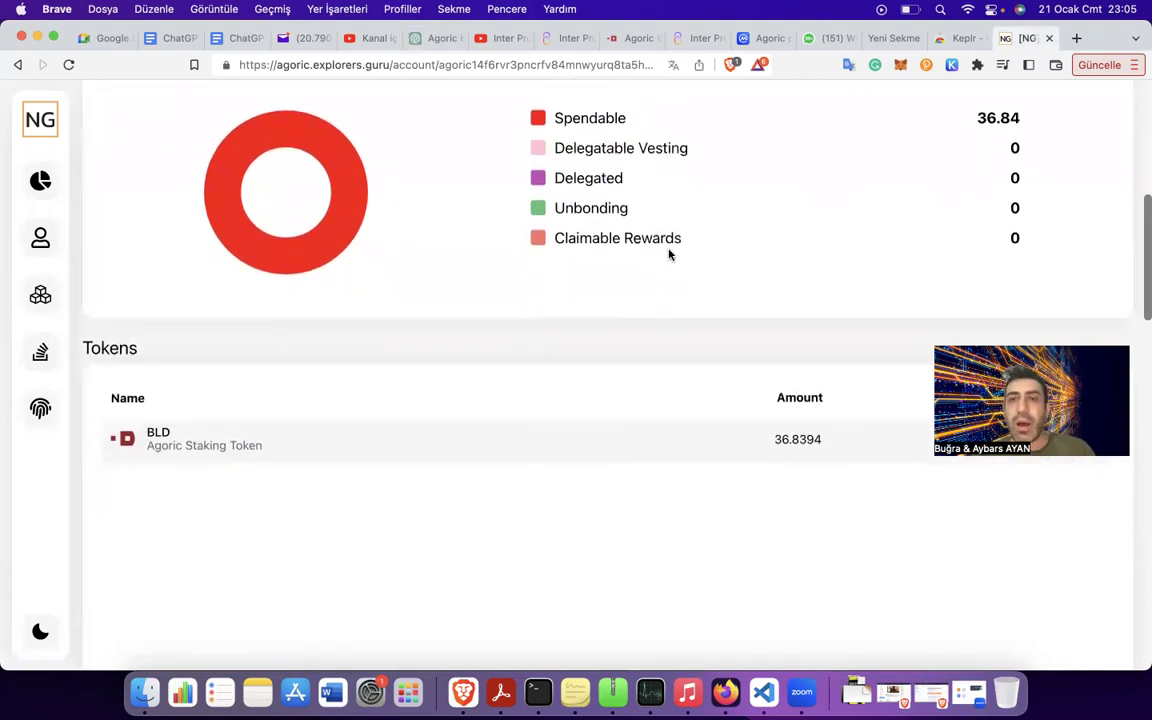
scroll(674, 260, "down", 10)
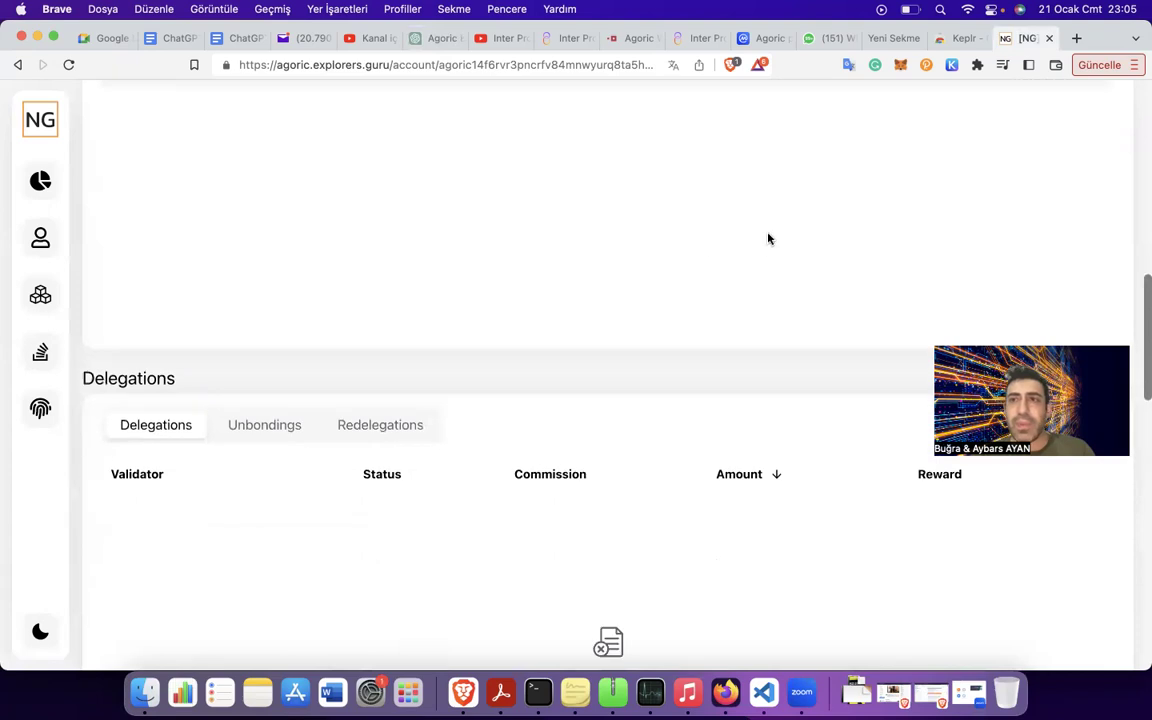
scroll(760, 248, "down", 3)
scroll(760, 248, "up", 10)
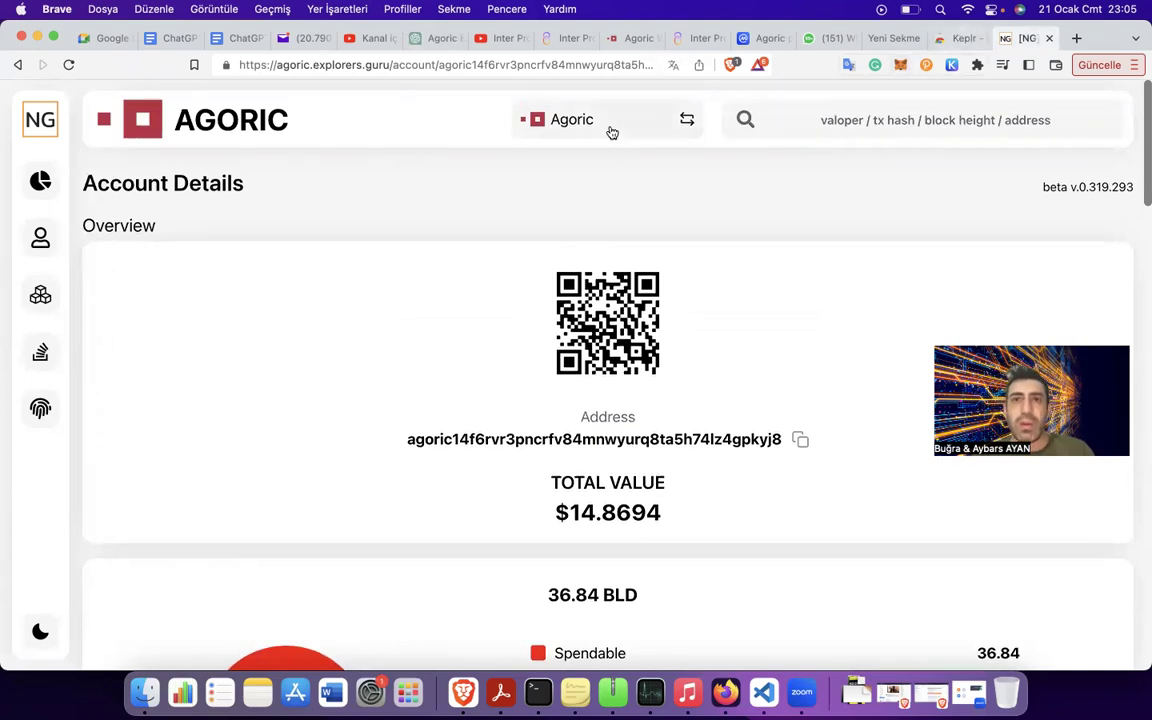
Switch to the Agoric wallet page at wallet.agoric.app/wallet/ and reload it to show the smart wallet creation prompt.
left_click(631, 38)
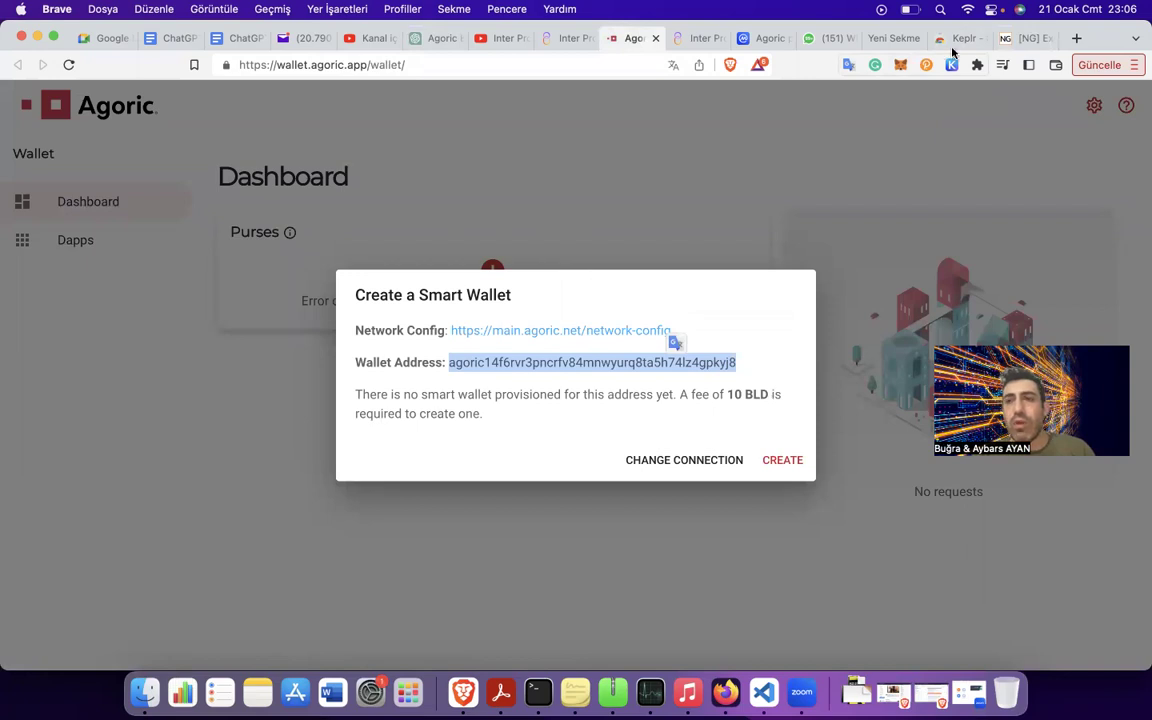
left_click(1025, 38)
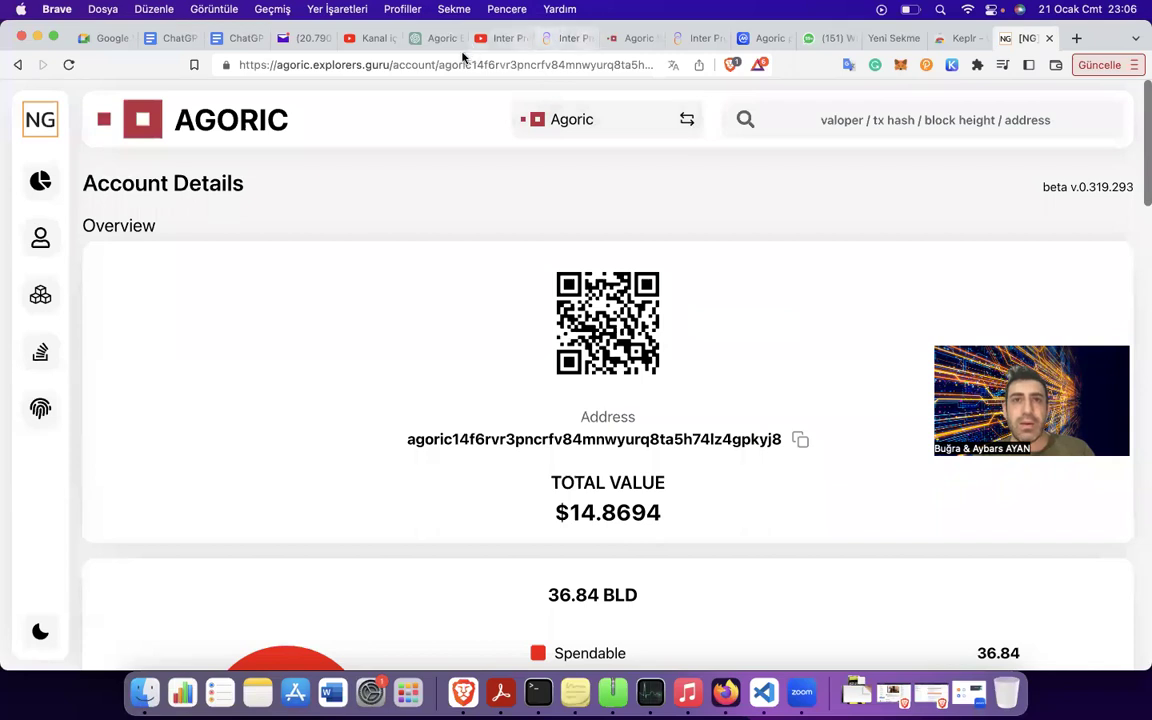
left_click(630, 38)
left_click(506, 66)
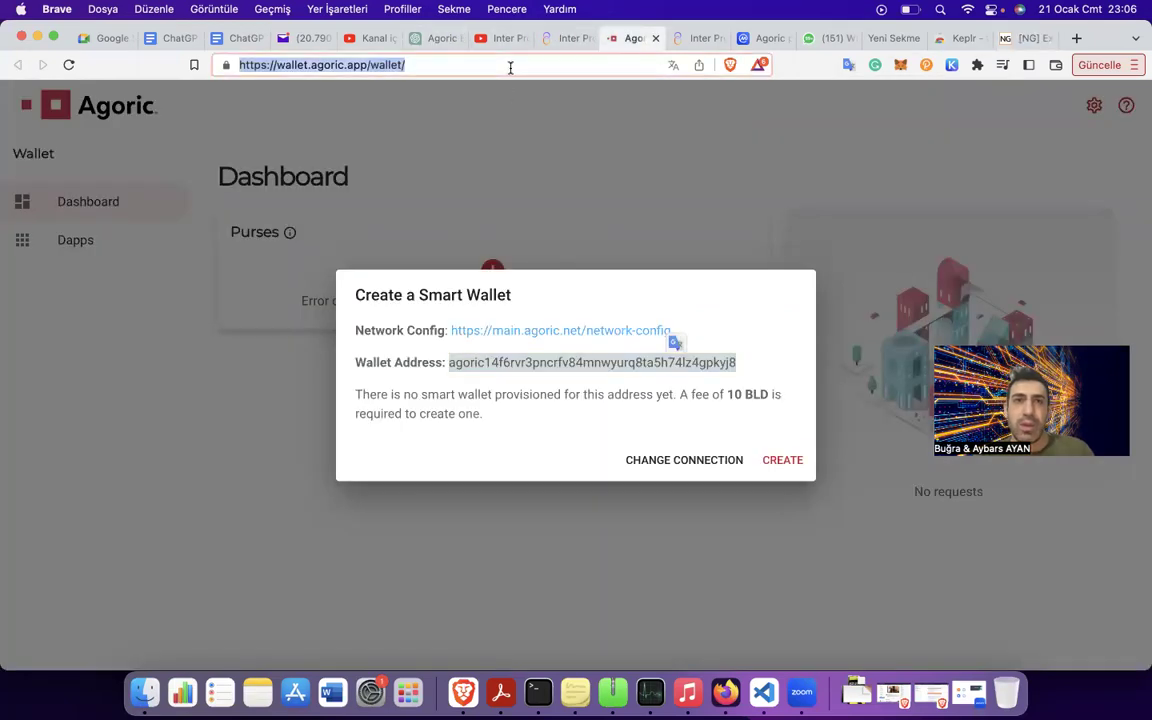
key("Return")
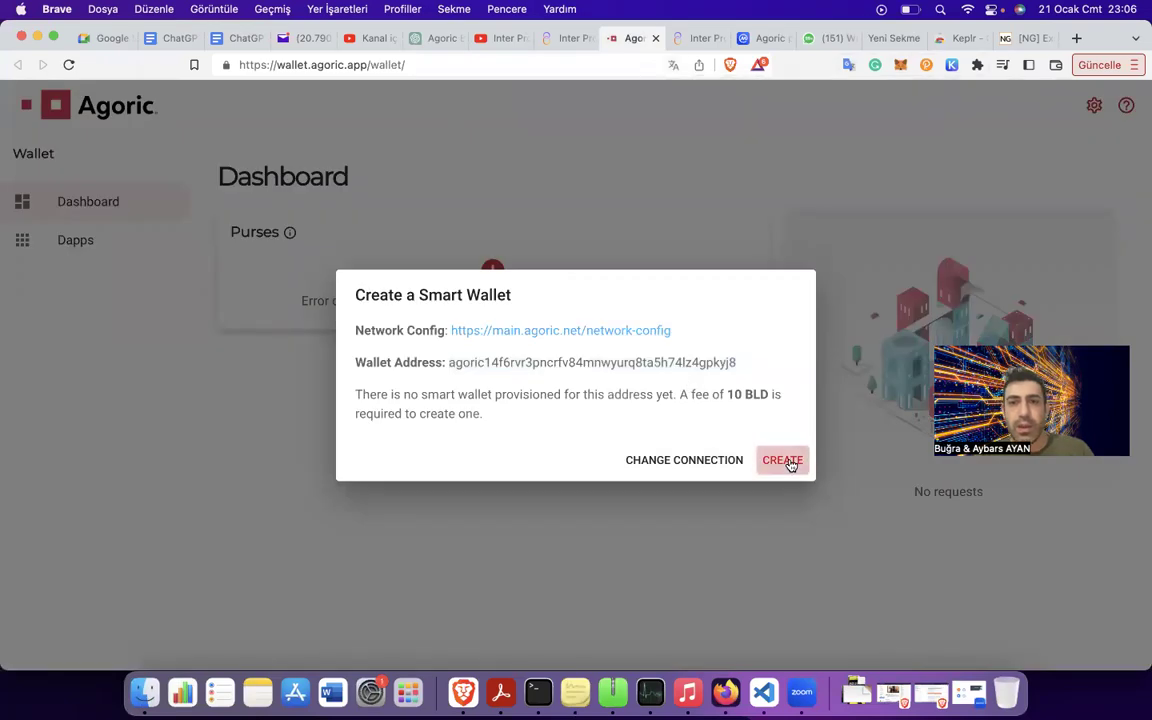
Create the Agoric smart wallet and approve the provisioning transaction in Keplr with the High fee of 0.021 BLD.
left_click(783, 460)
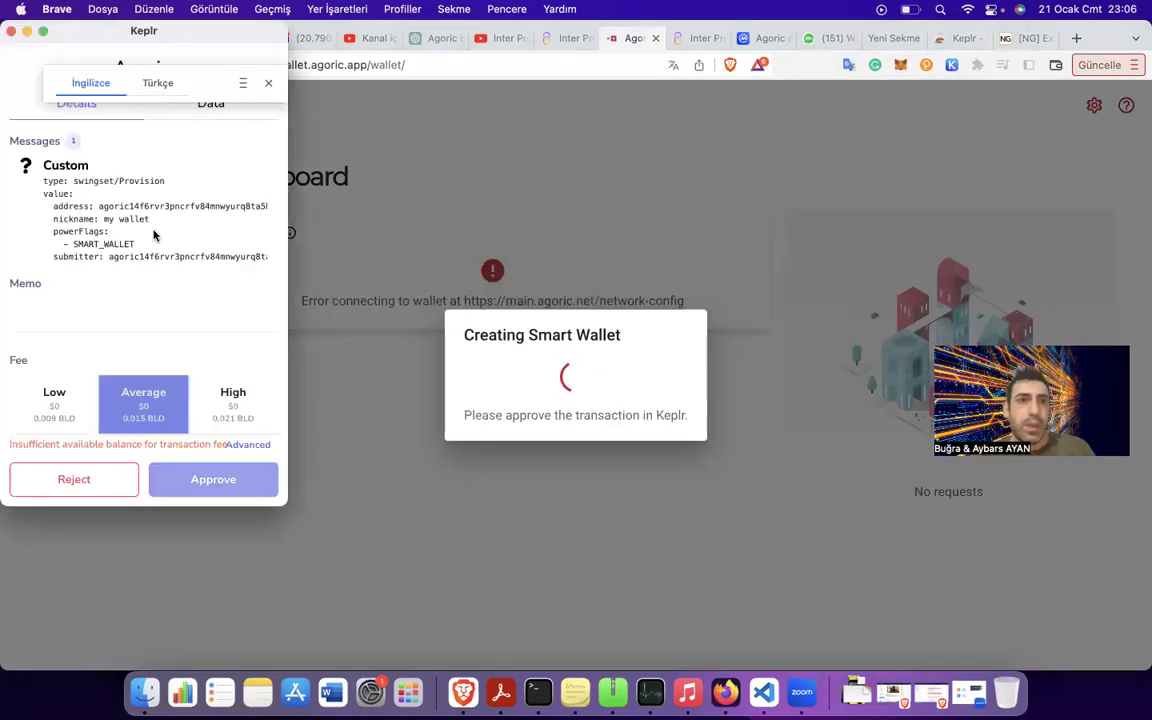
left_click(268, 83)
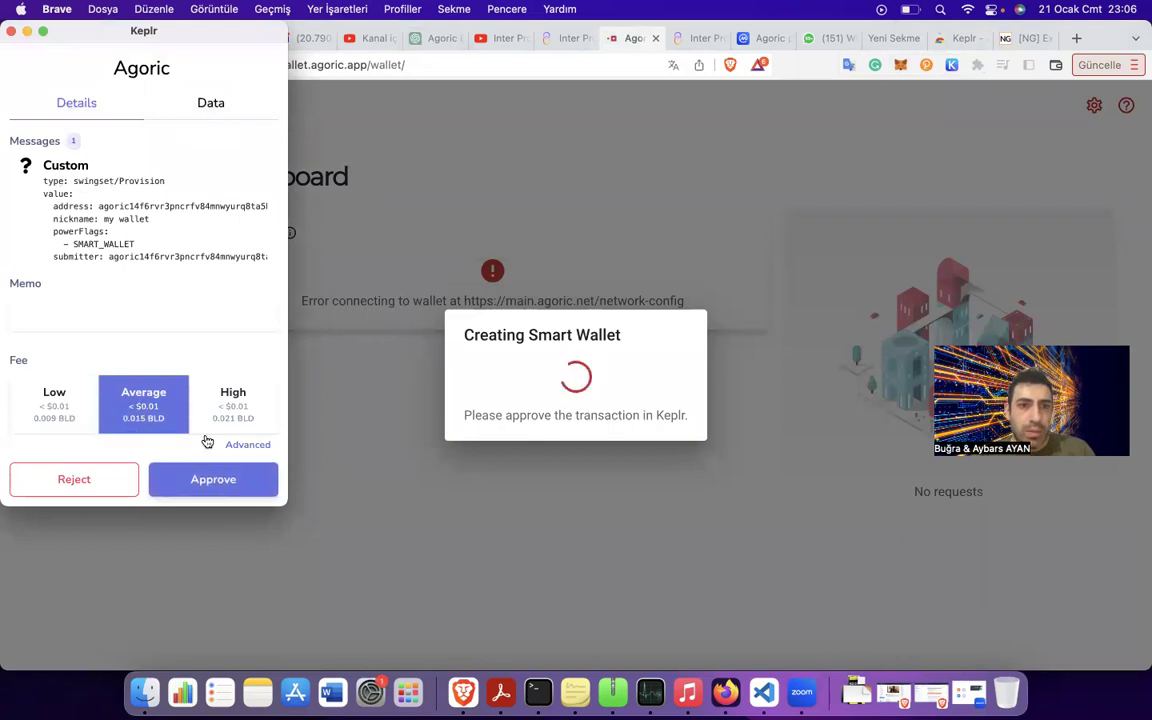
left_click(232, 405)
left_click(233, 480)
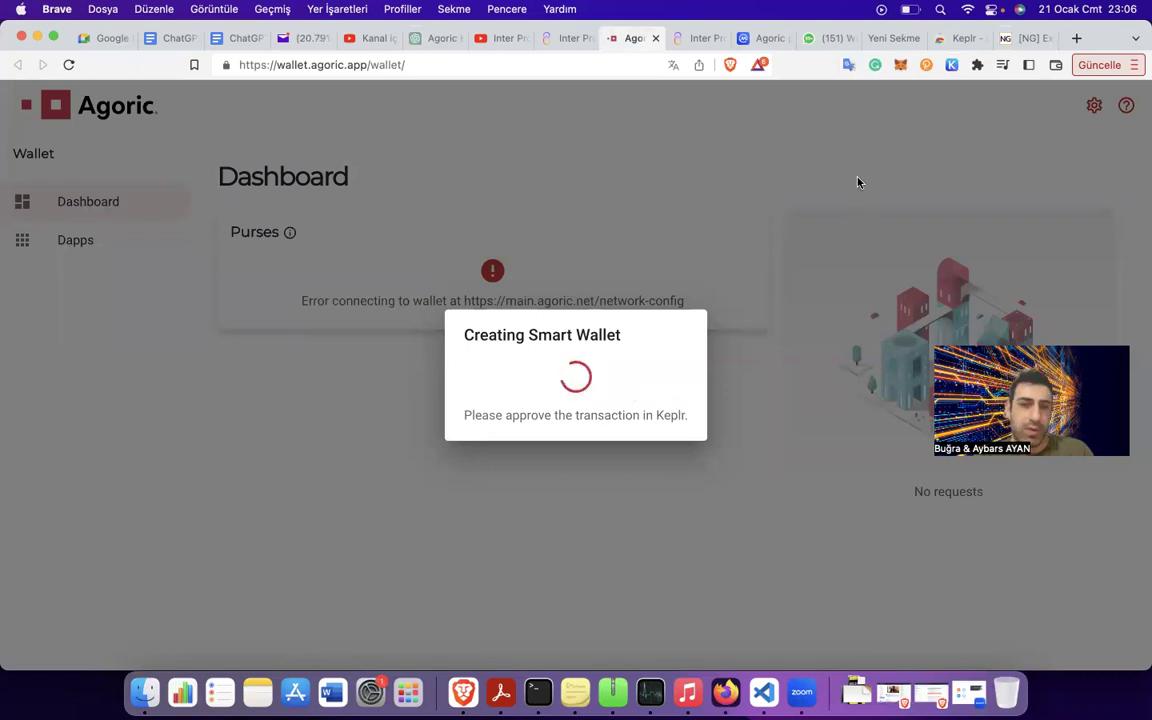
Examine the new smart wallet's purses and Dapps page, comparing the BLD purse with the Keplr balance.
left_click(946, 66)
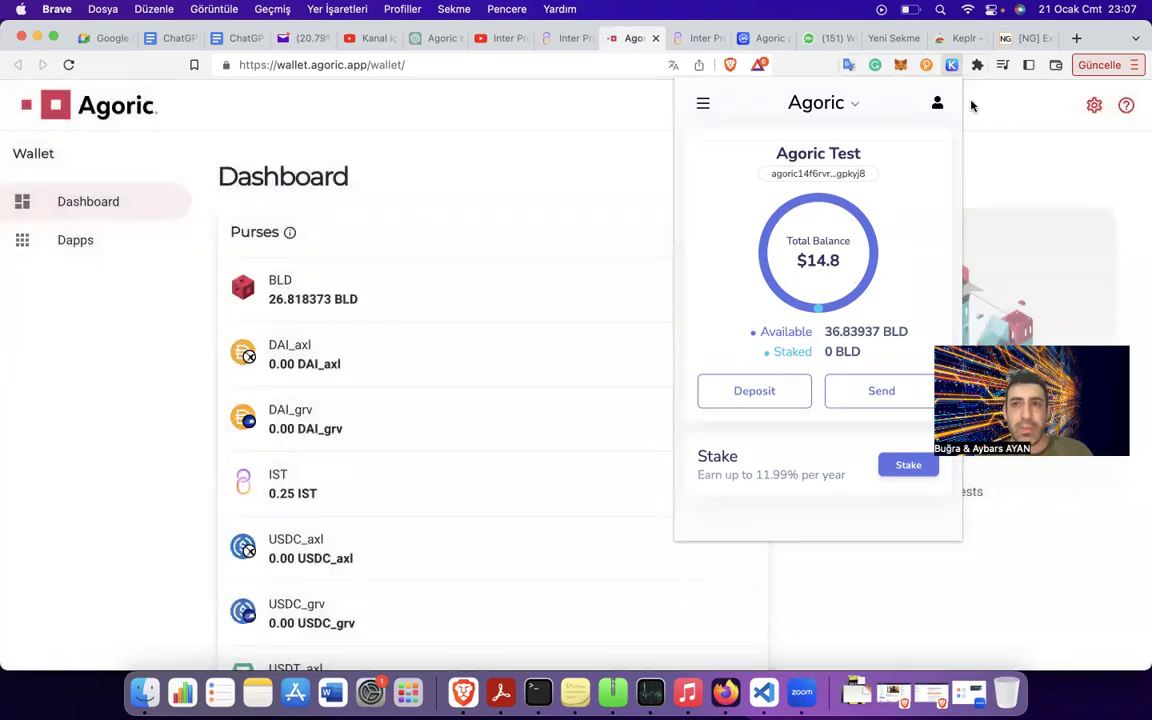
left_click(990, 123)
left_click_drag(285, 290, 220, 262)
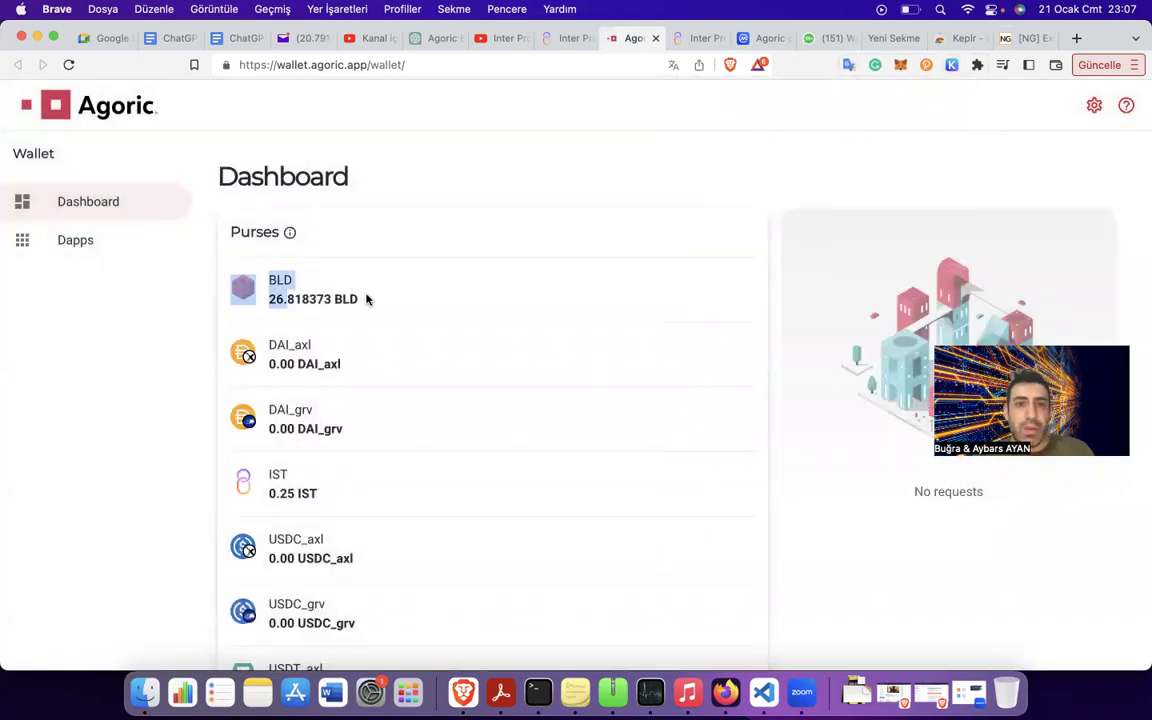
scroll(310, 420, "down", 4)
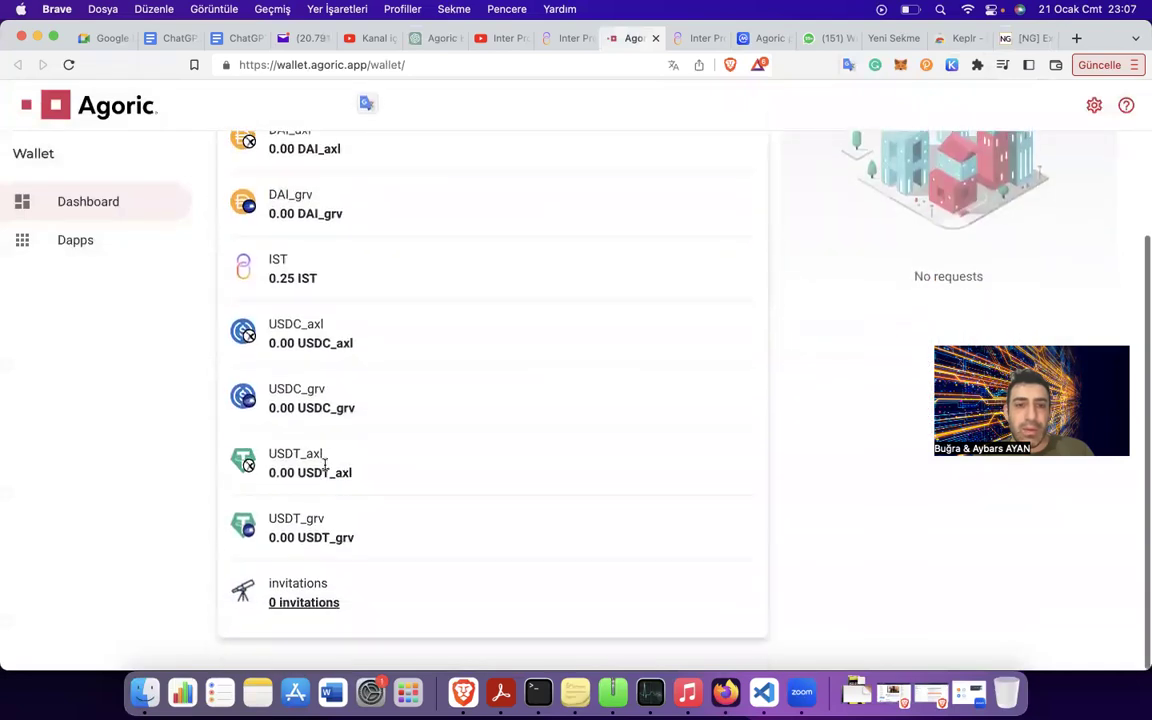
scroll(325, 383, "up", 5)
left_click(80, 240)
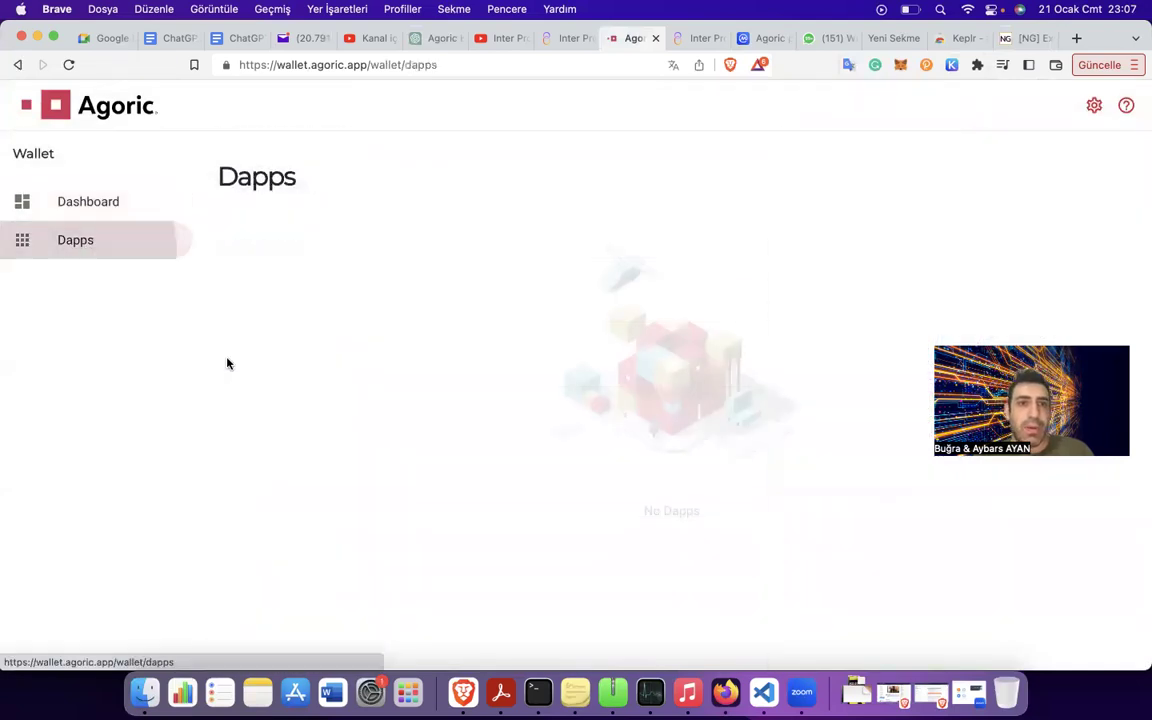
left_click(80, 199)
scroll(685, 302, "down", 3)
scroll(686, 303, "up", 3)
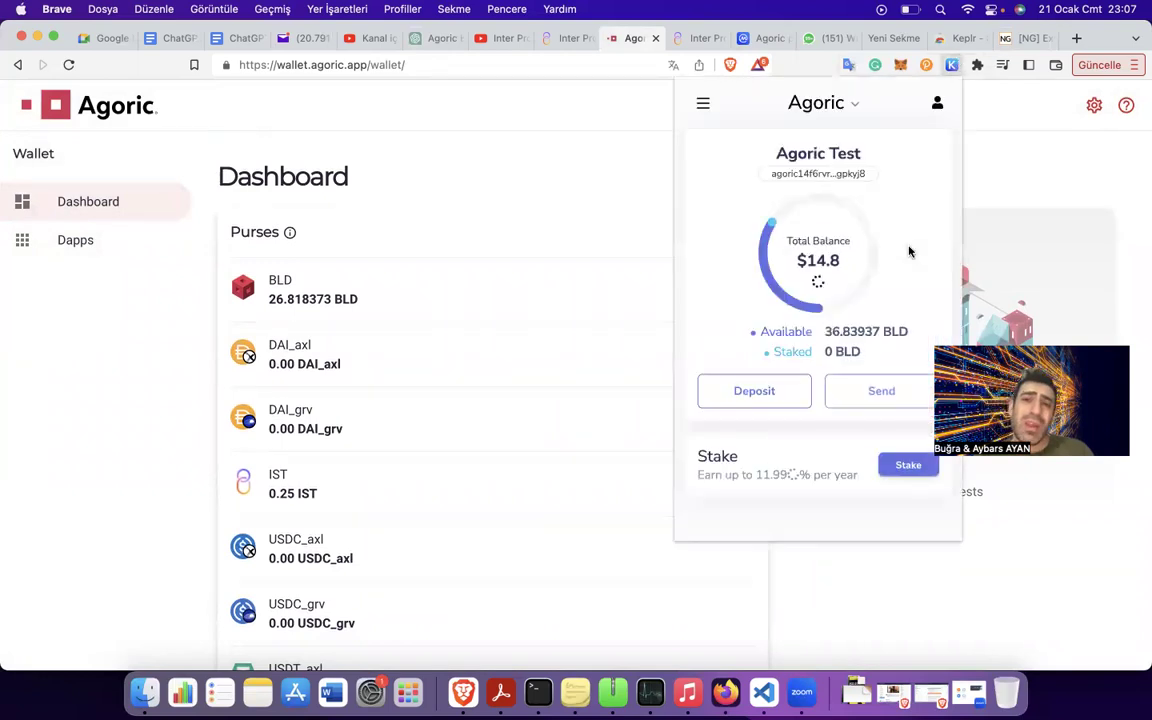
Check the IST token in the Keplr wallet and view its send form before returning to the account overview.
scroll(838, 504, "down", 2)
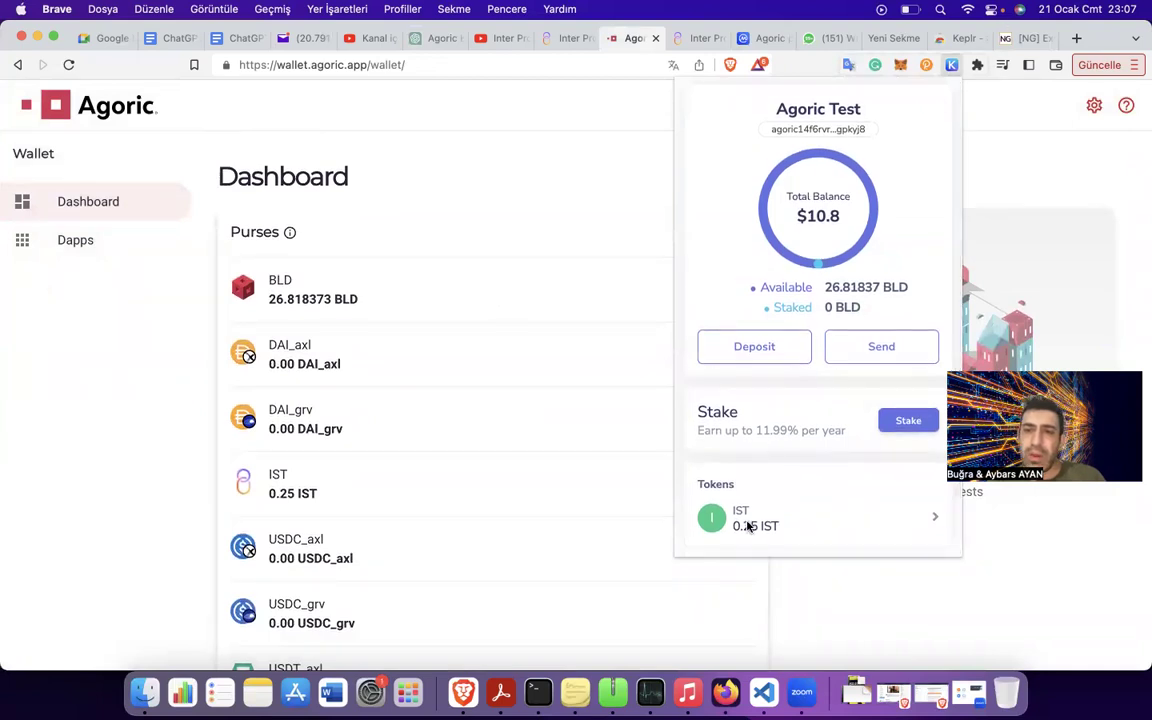
left_click_drag(752, 534, 801, 455)
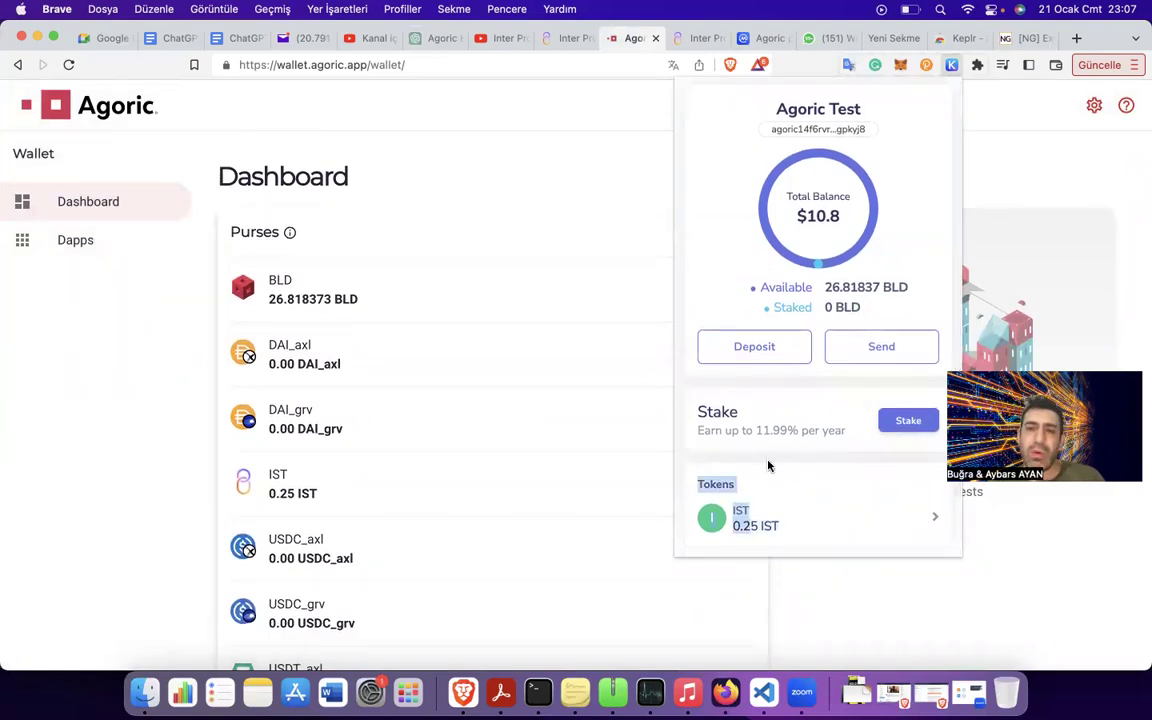
left_click(768, 465)
left_click(916, 520)
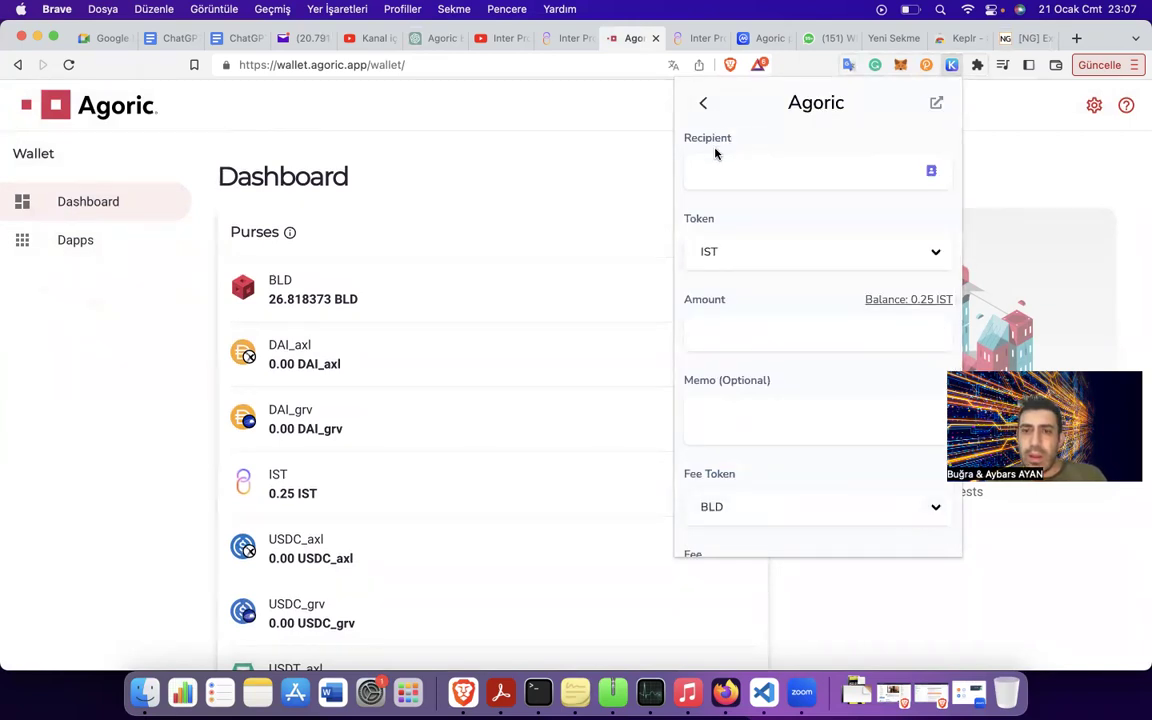
scroll(715, 154, "down", 3)
scroll(713, 147, "up", 3)
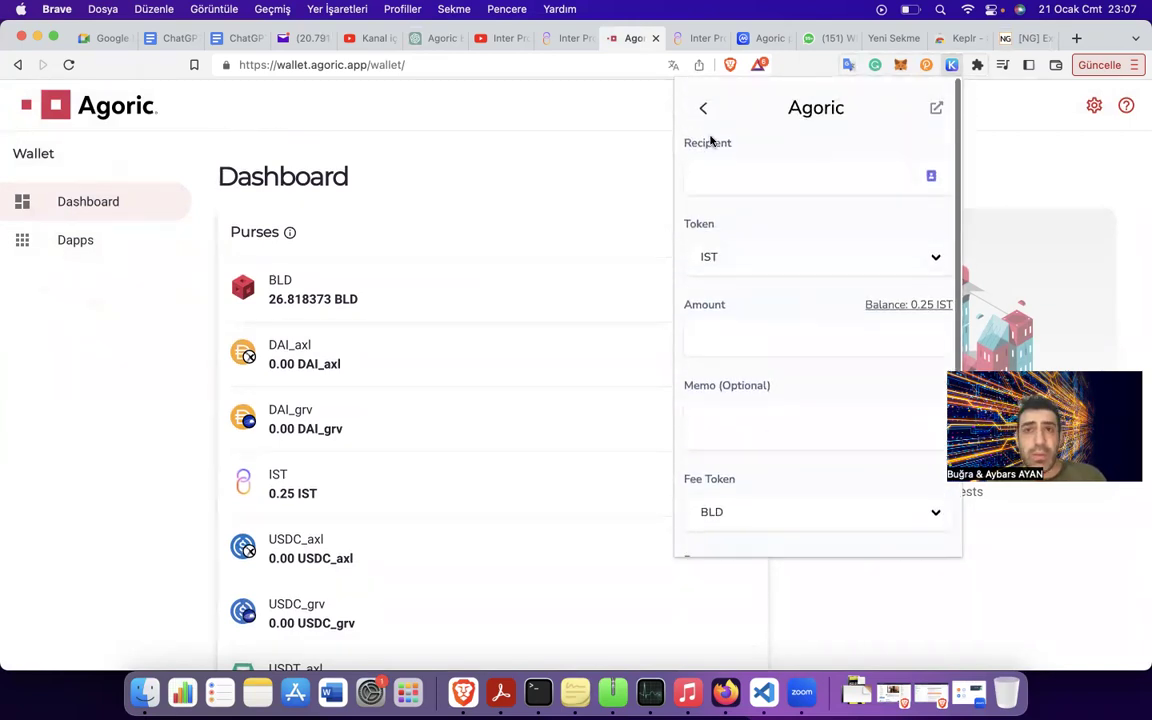
left_click(703, 108)
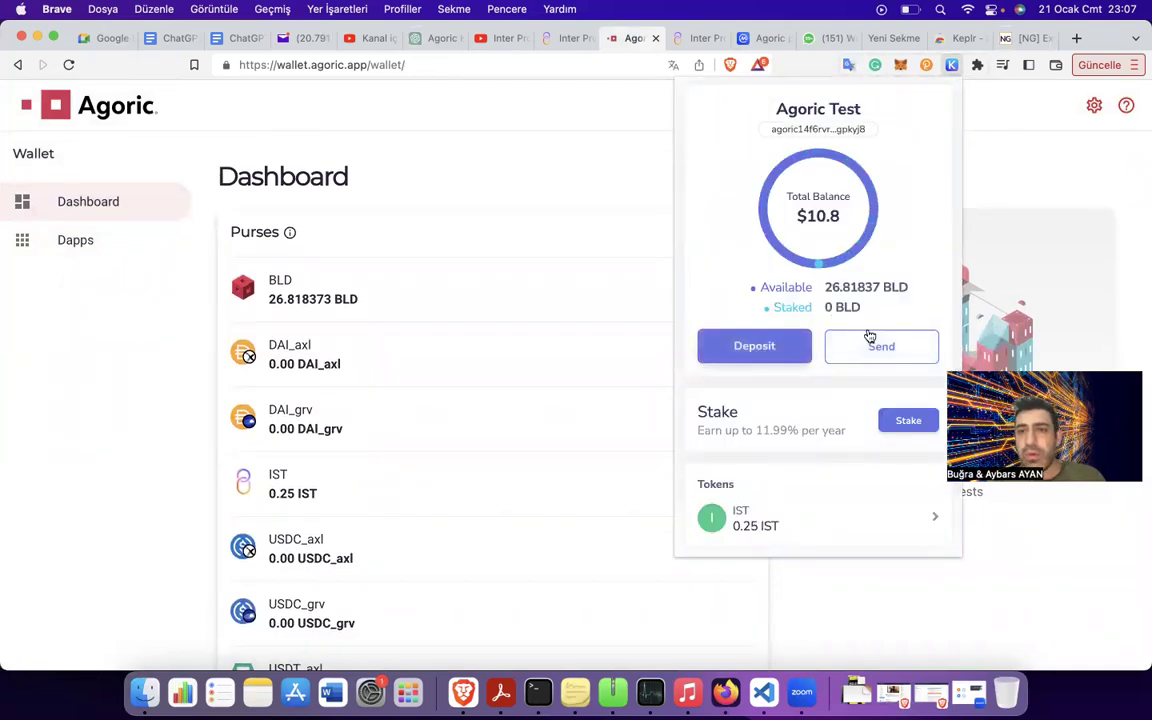
Open the Agoric staking page in the Keplr Dashboard and browse the validators' voting power, commission and APR.
left_click(906, 424)
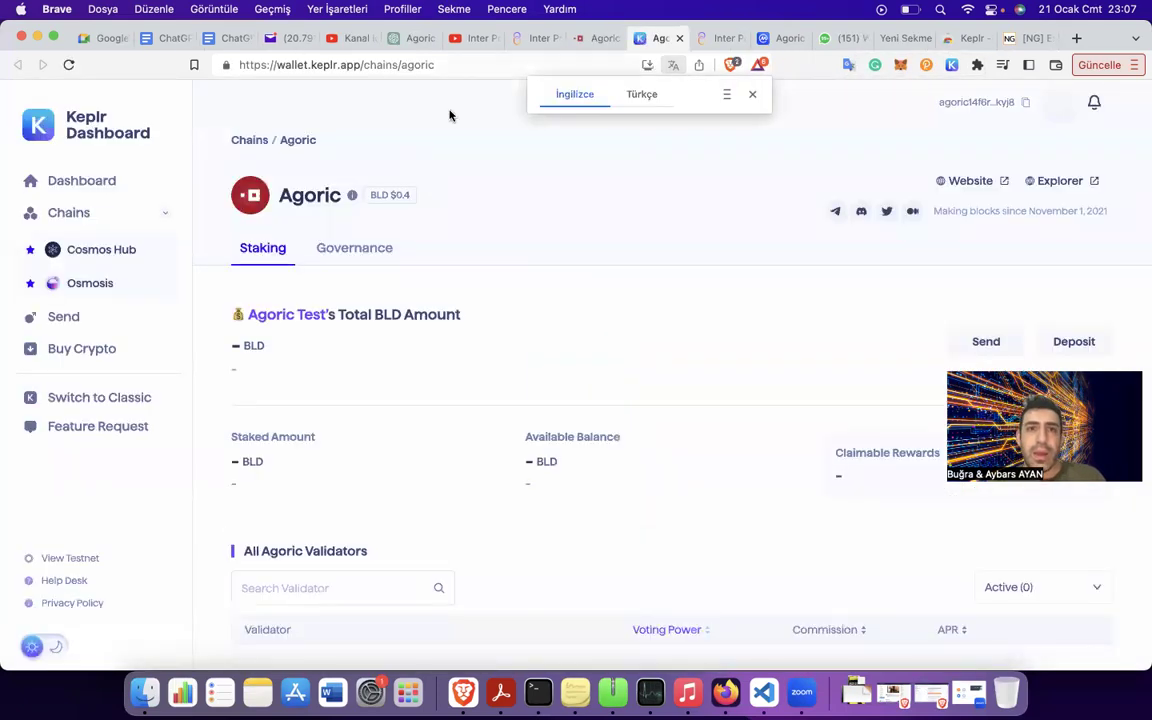
left_click(752, 94)
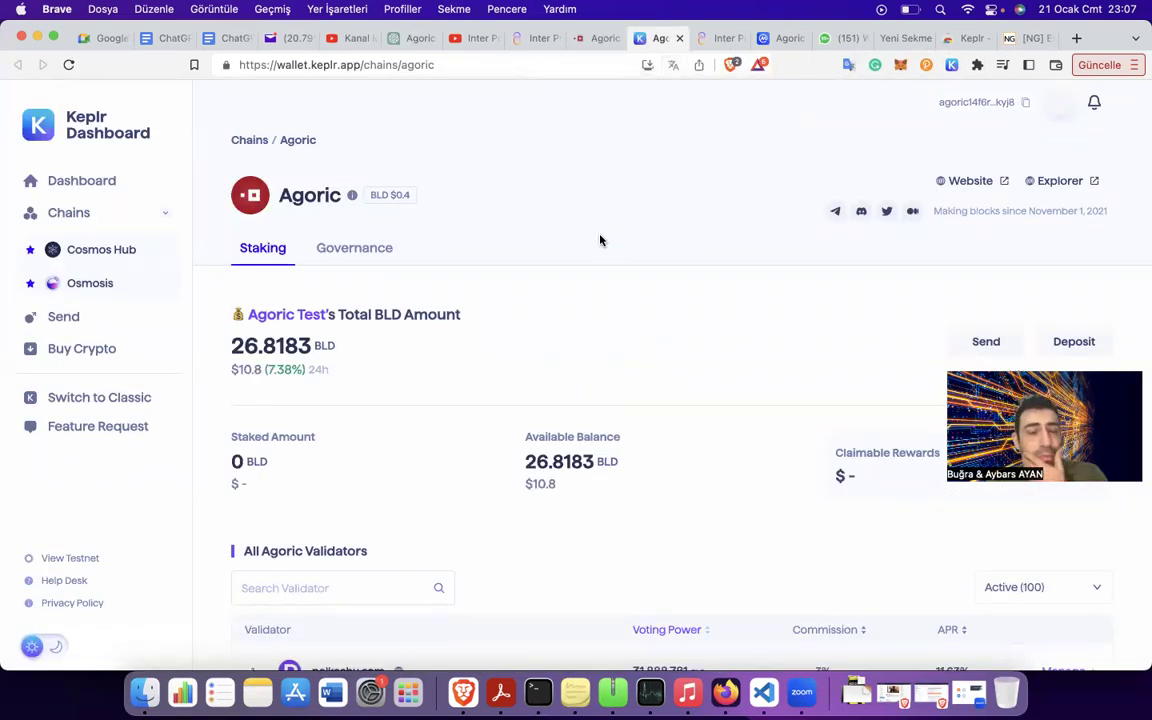
scroll(424, 195, "down", 5)
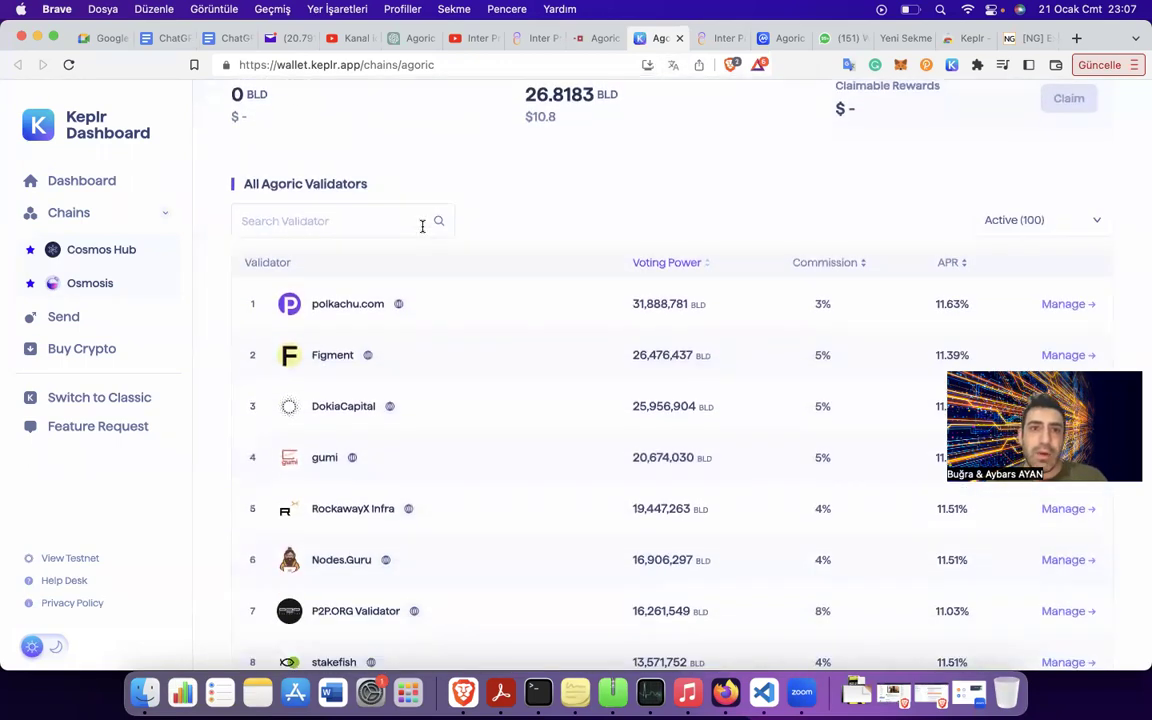
scroll(431, 556, "down", 2)
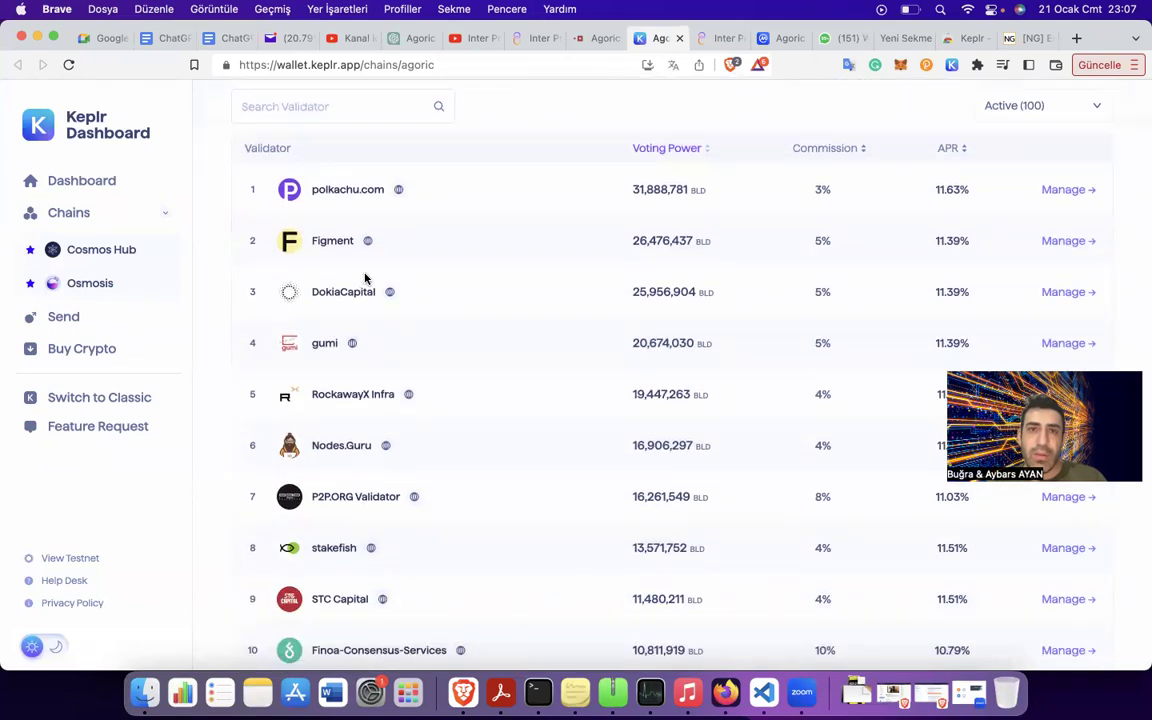
scroll(328, 251, "down", 7)
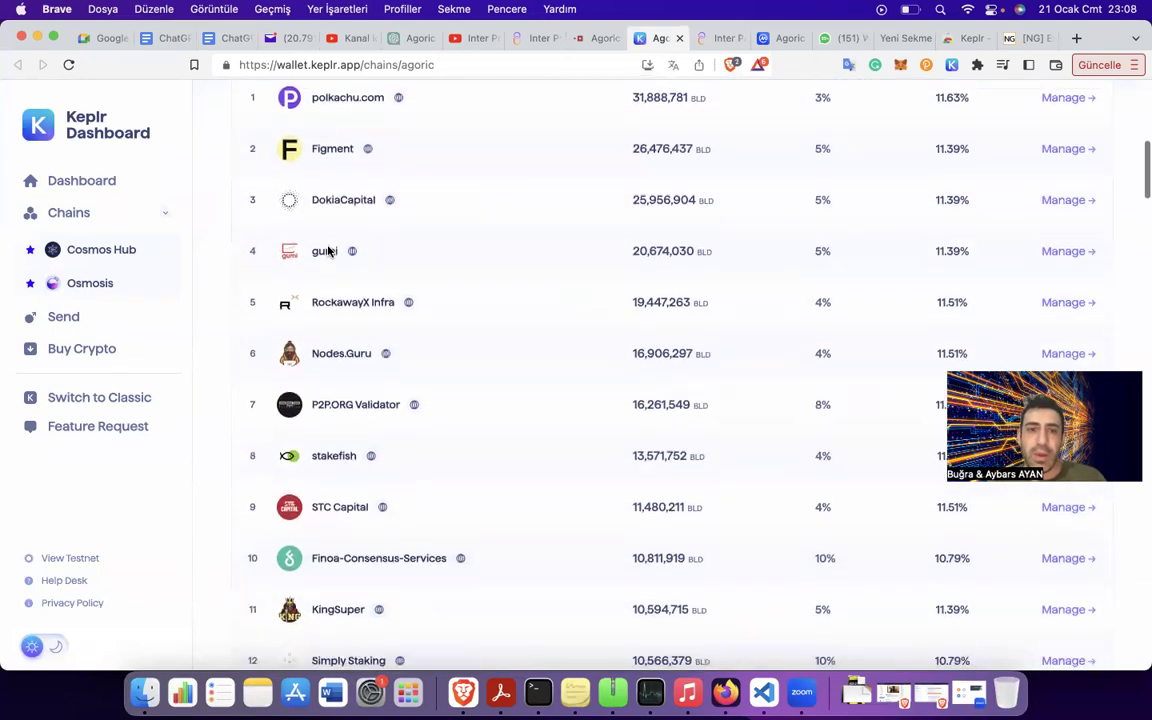
scroll(328, 251, "down", 8)
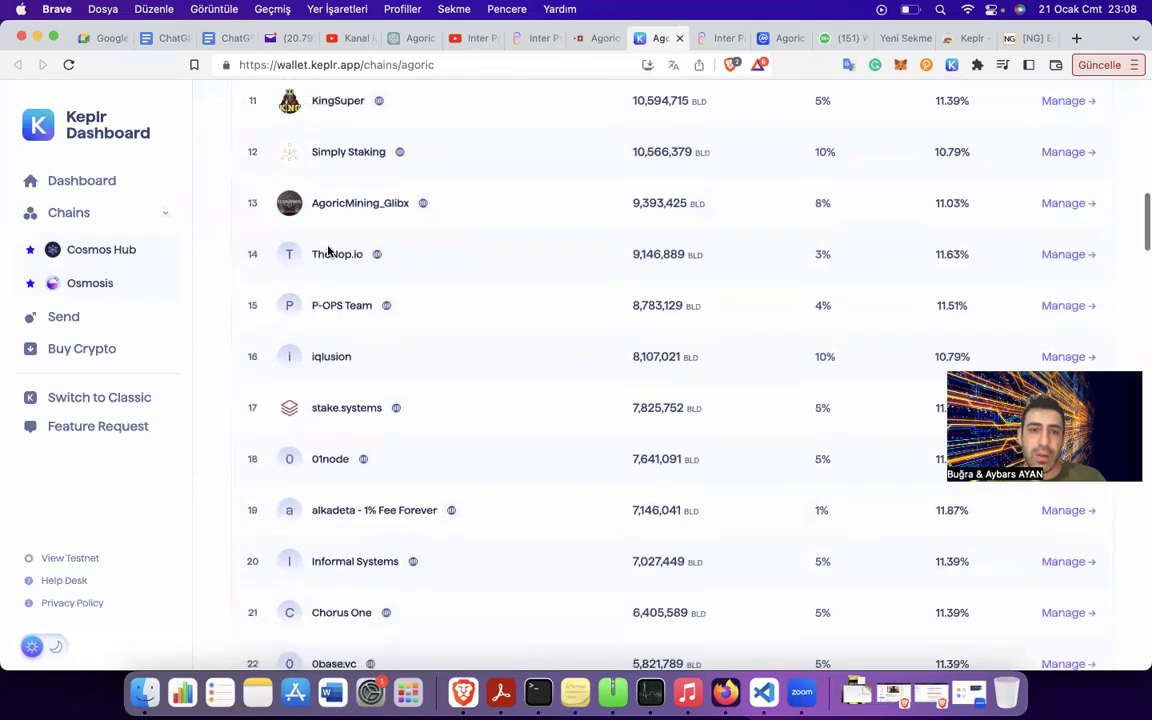
scroll(321, 432, "down", 2)
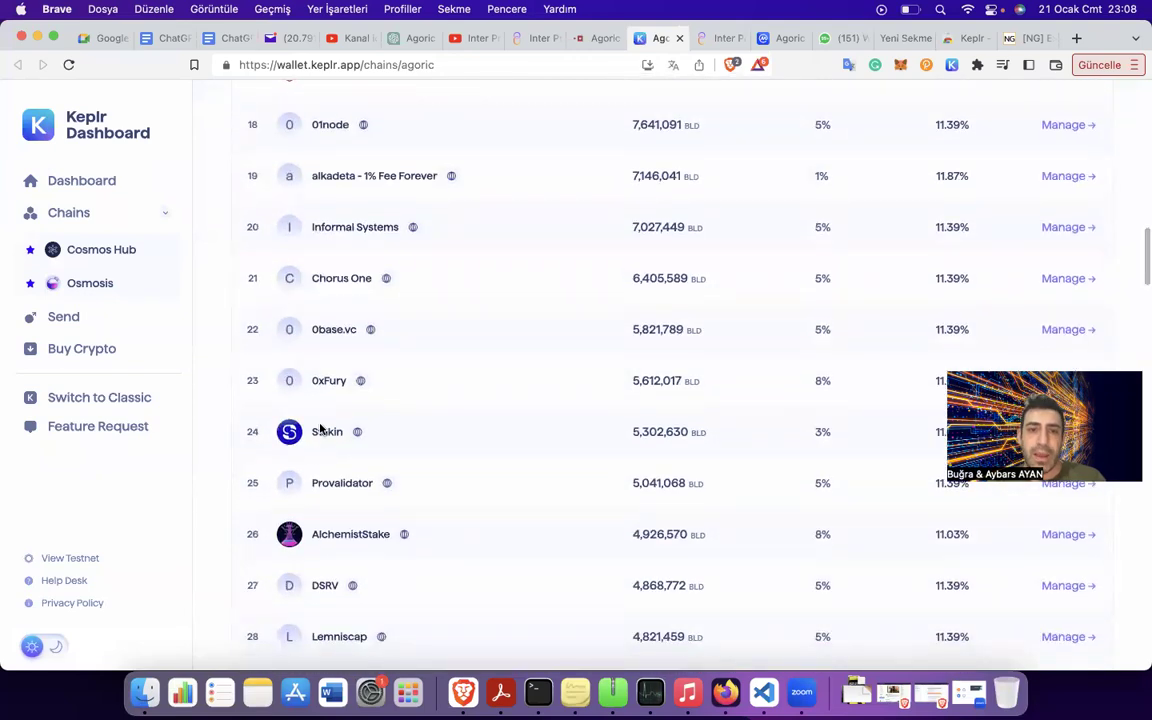
Compare the voting power, commission and APR of the higher- and lower-ranked Agoric validators.
scroll(363, 476, "down", 7)
scroll(363, 477, "up", 20)
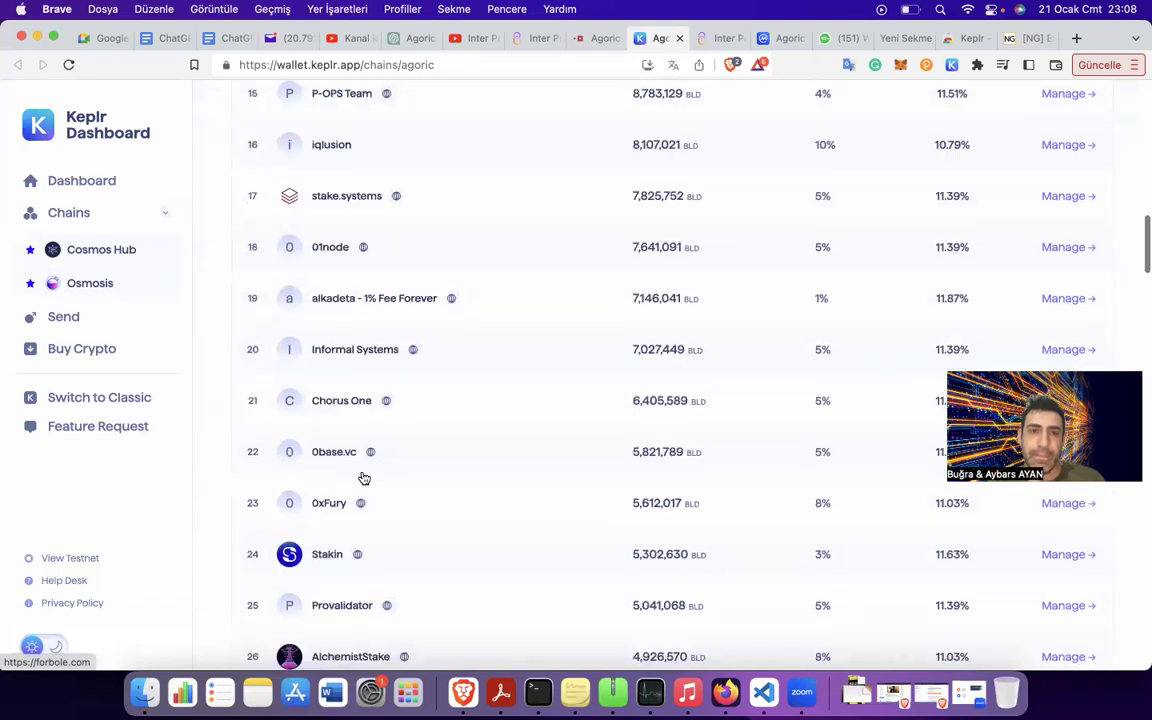
scroll(366, 498, "down", 4)
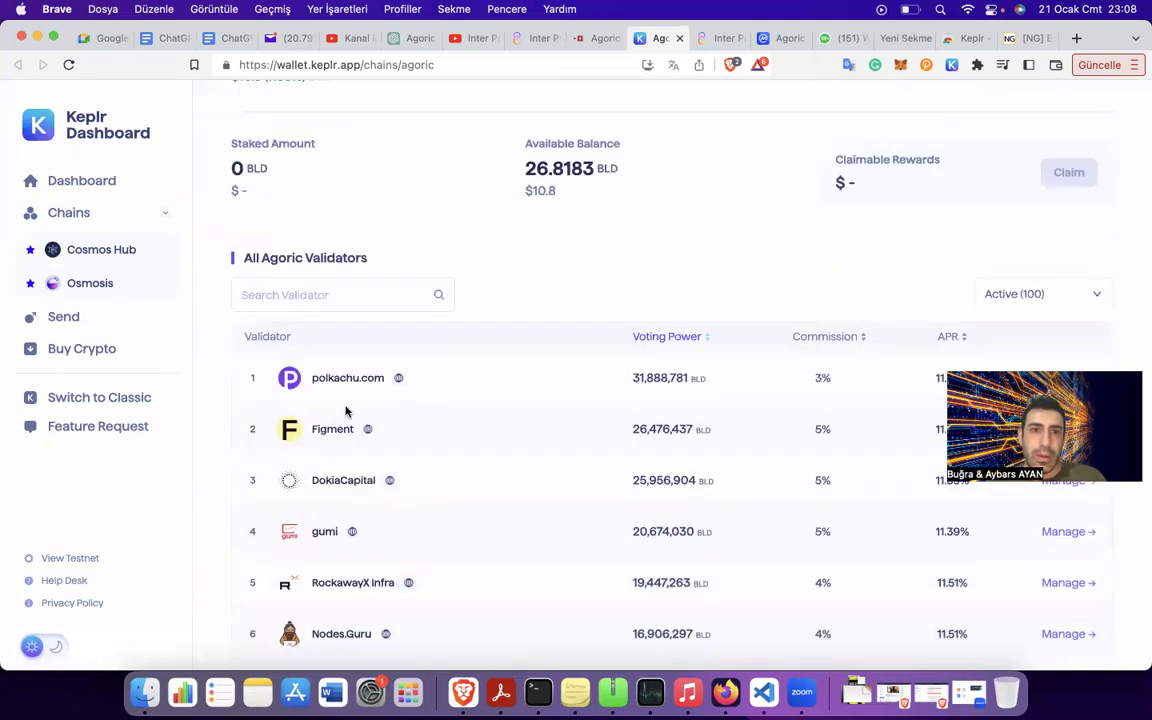
scroll(347, 389, "down", 1)
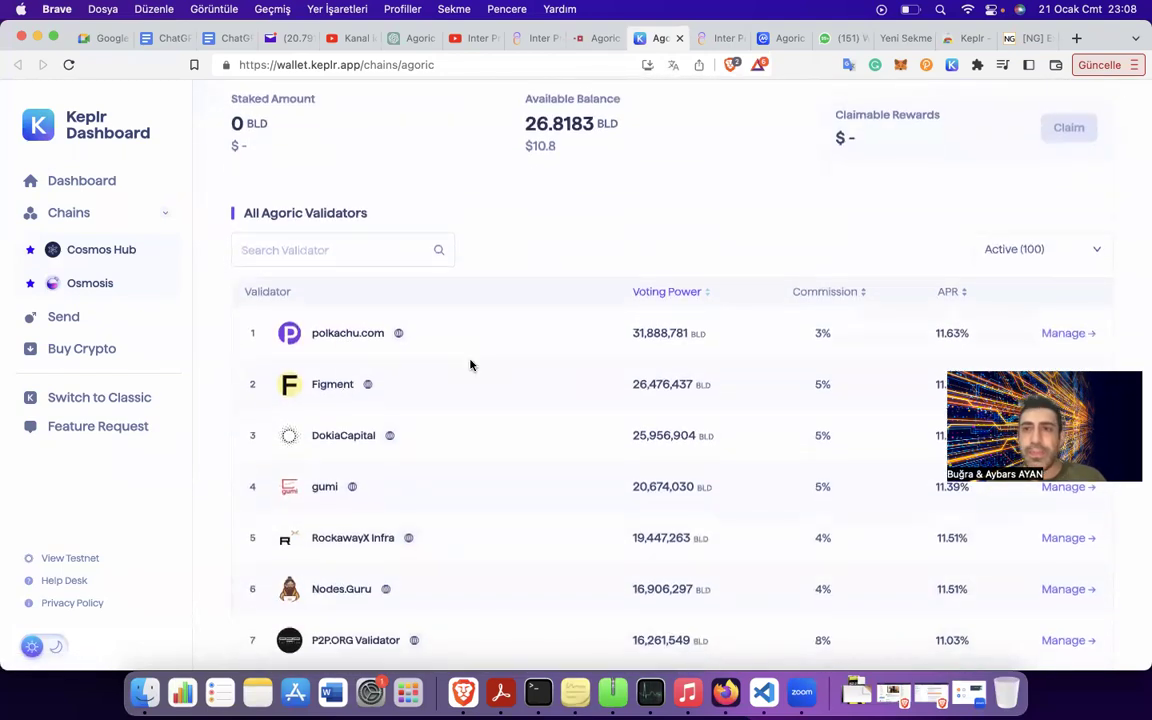
scroll(558, 268, "up", 3)
scroll(560, 267, "down", 2)
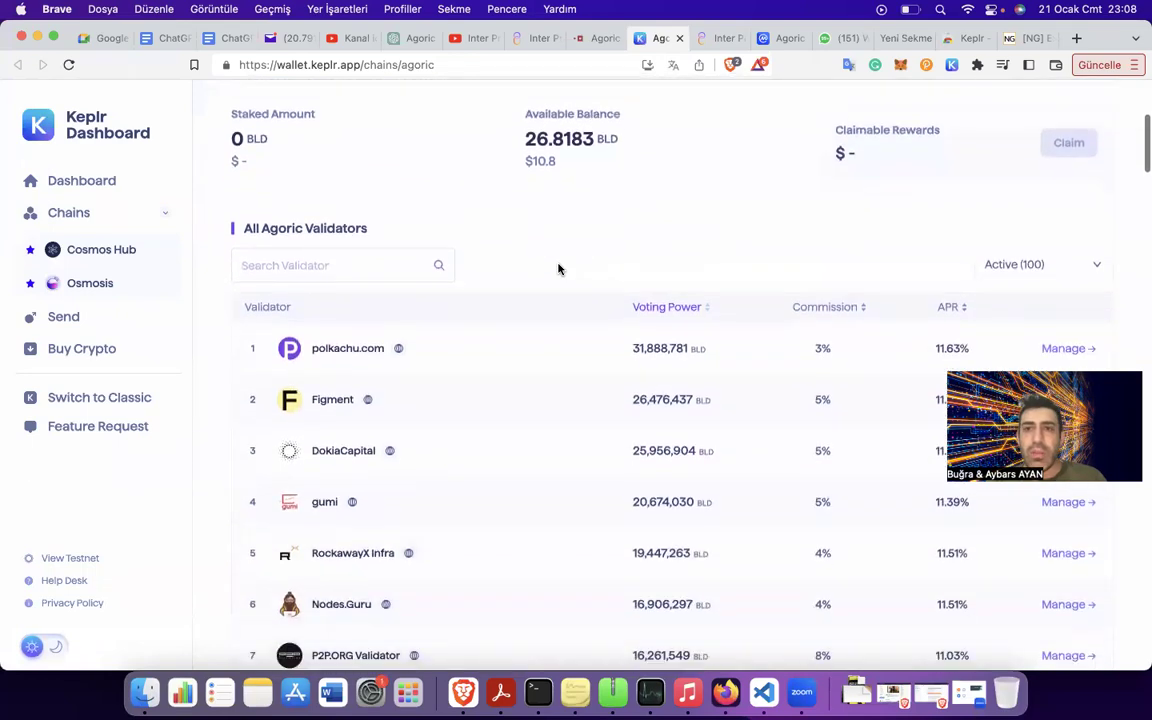
scroll(849, 339, "down", 3)
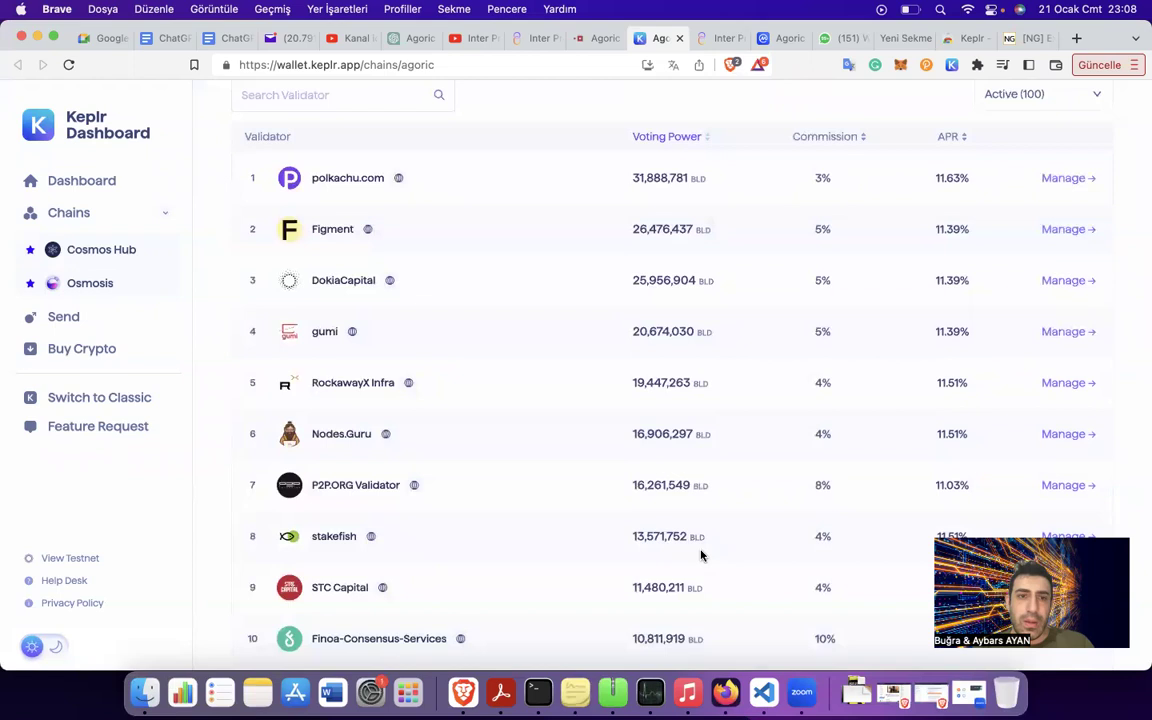
scroll(701, 556, "down", 1)
scroll(701, 556, "up", 2)
Delegate 10 BLD to the Figment validator and approve the transaction in Keplr with the High fee of 0.012674 BLD.
left_click(1068, 288)
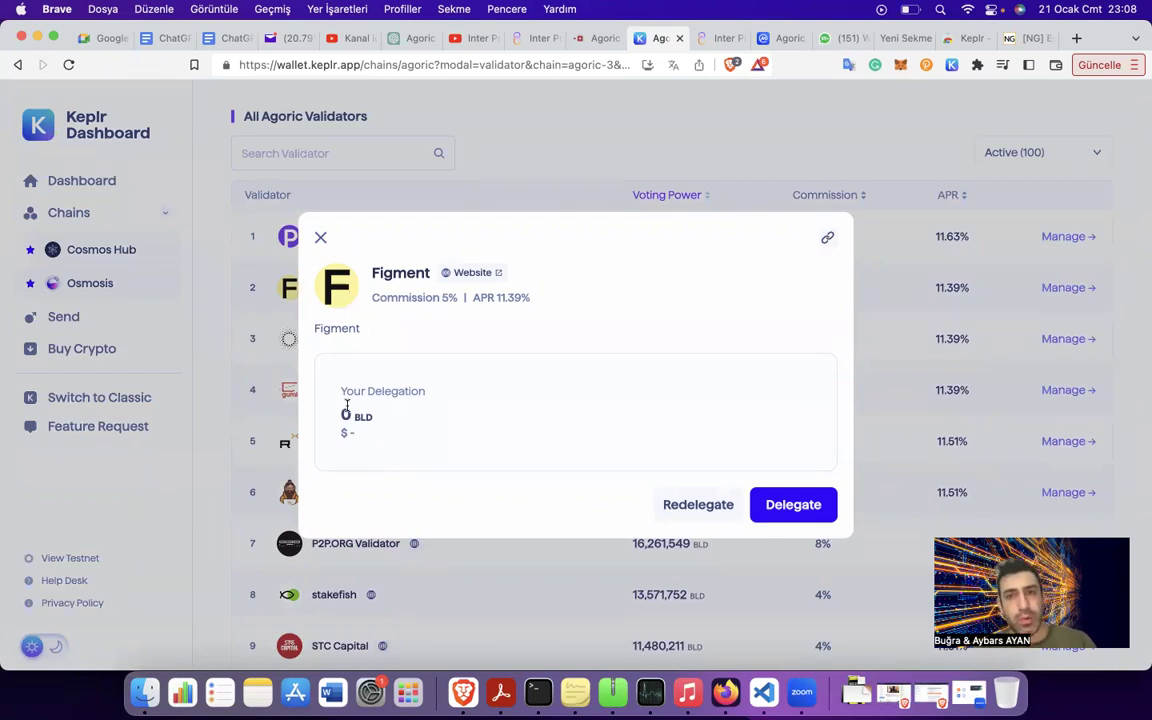
left_click(762, 502)
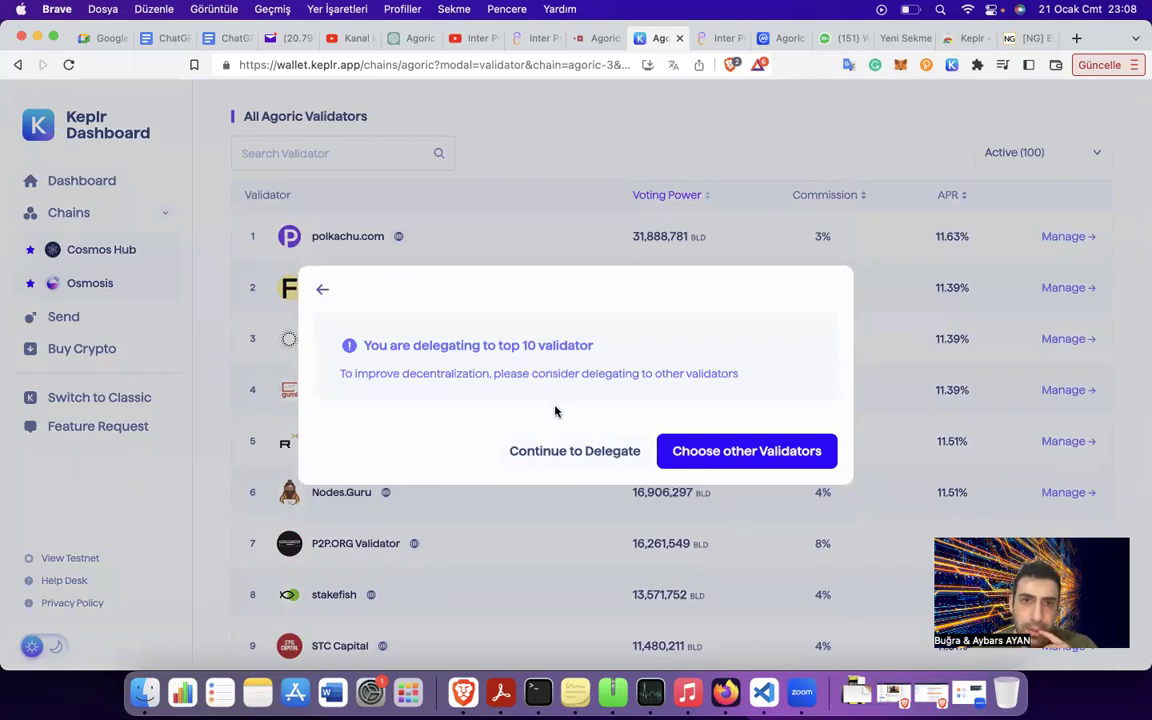
left_click(636, 462)
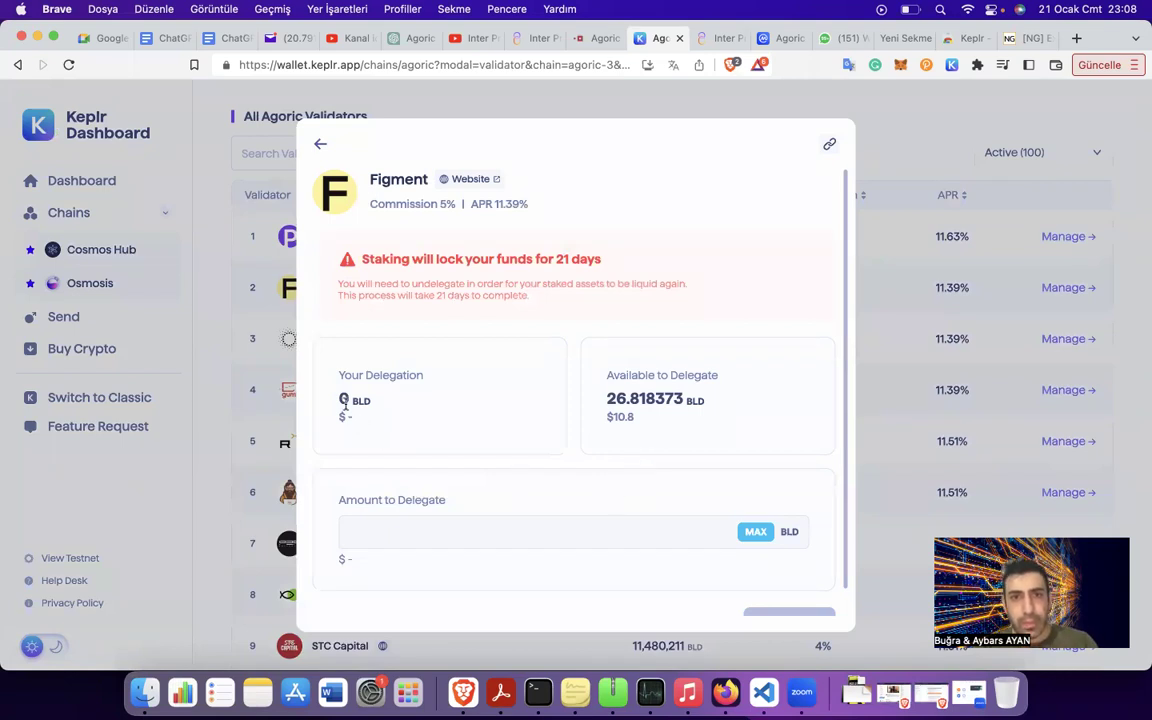
type("10")
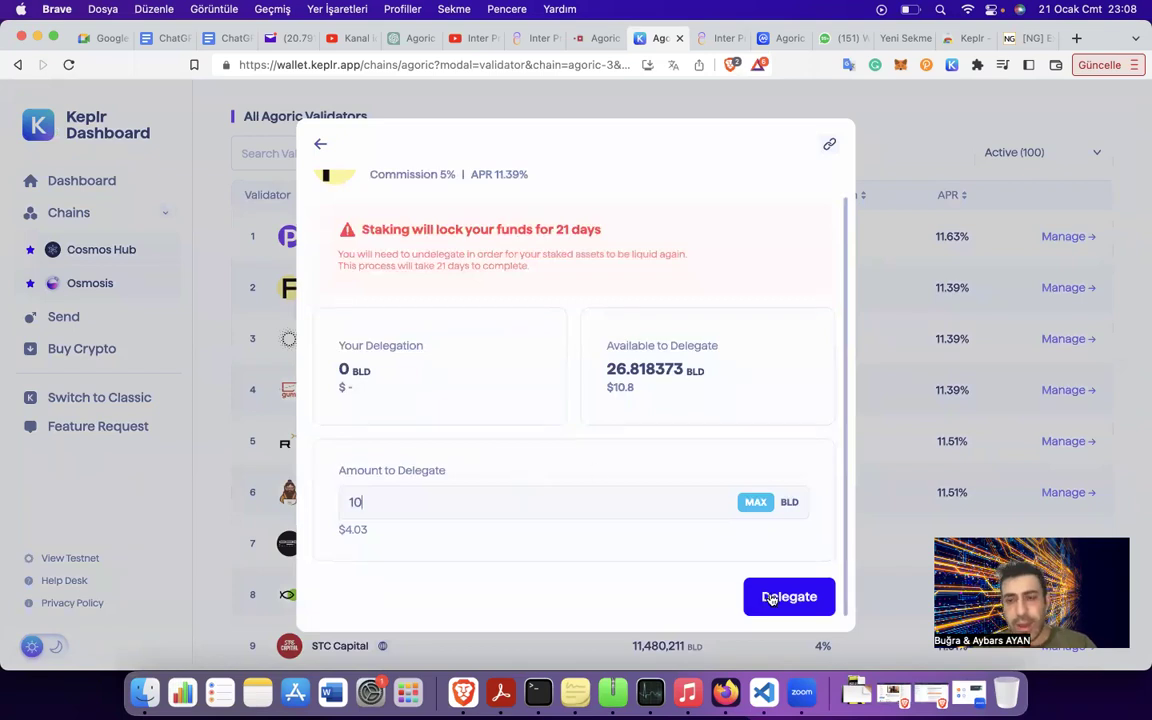
key("Return")
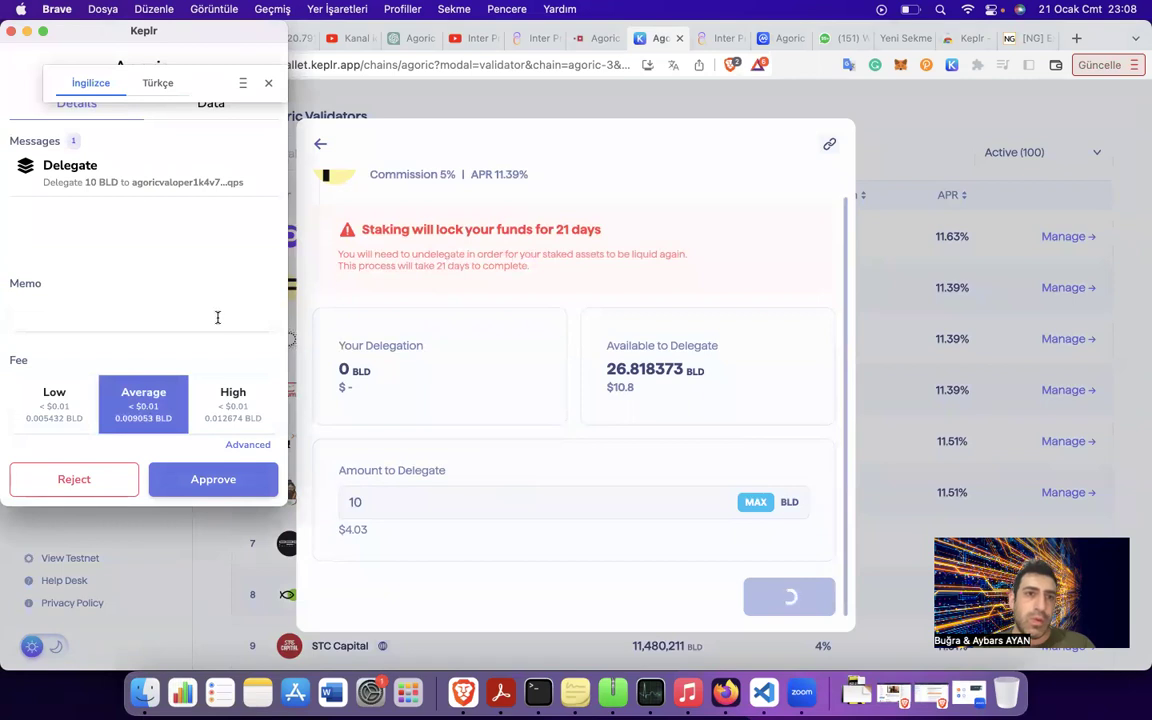
left_click(233, 404)
left_click(230, 484)
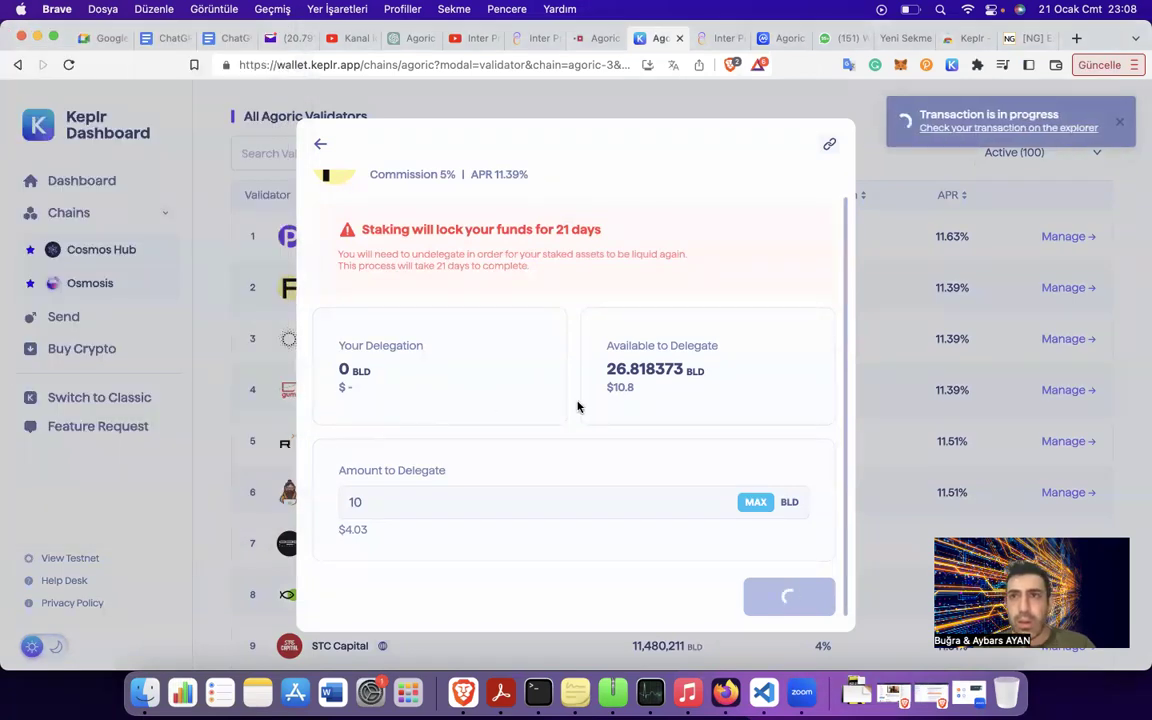
Open the delegation transaction in the Big Dipper explorer, dismiss the translation prompt and check the transaction status in the Keplr Dashboard.
left_click(930, 127)
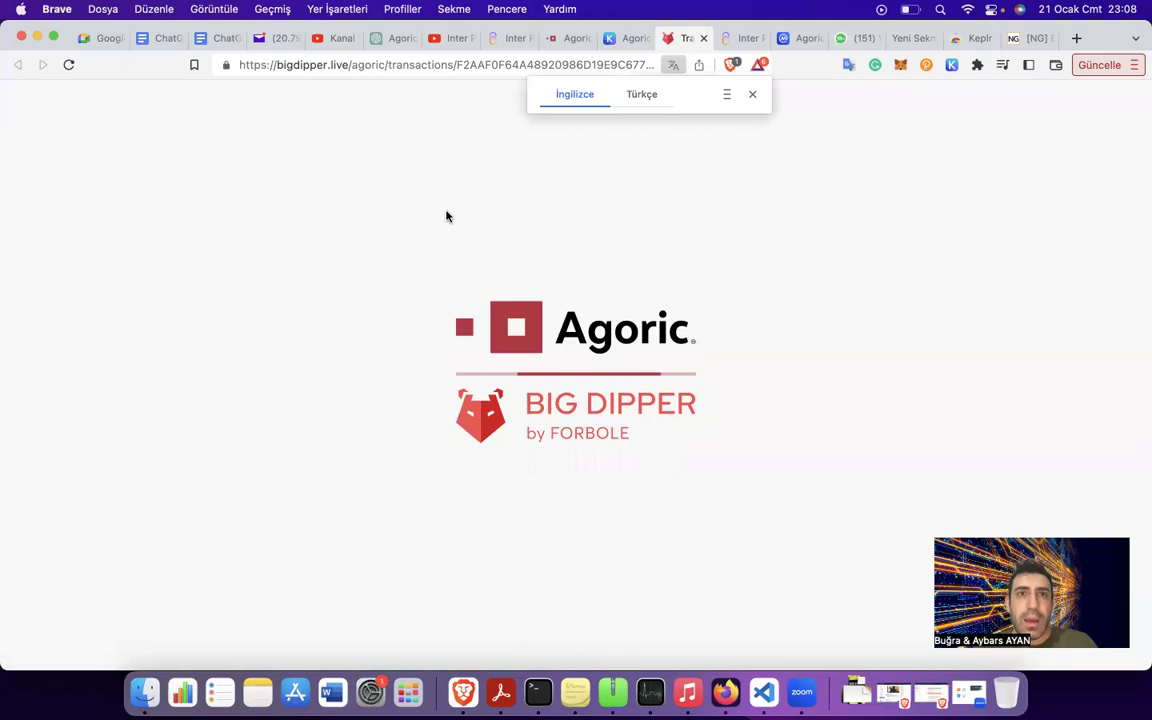
scroll(640, 382, "down", 3)
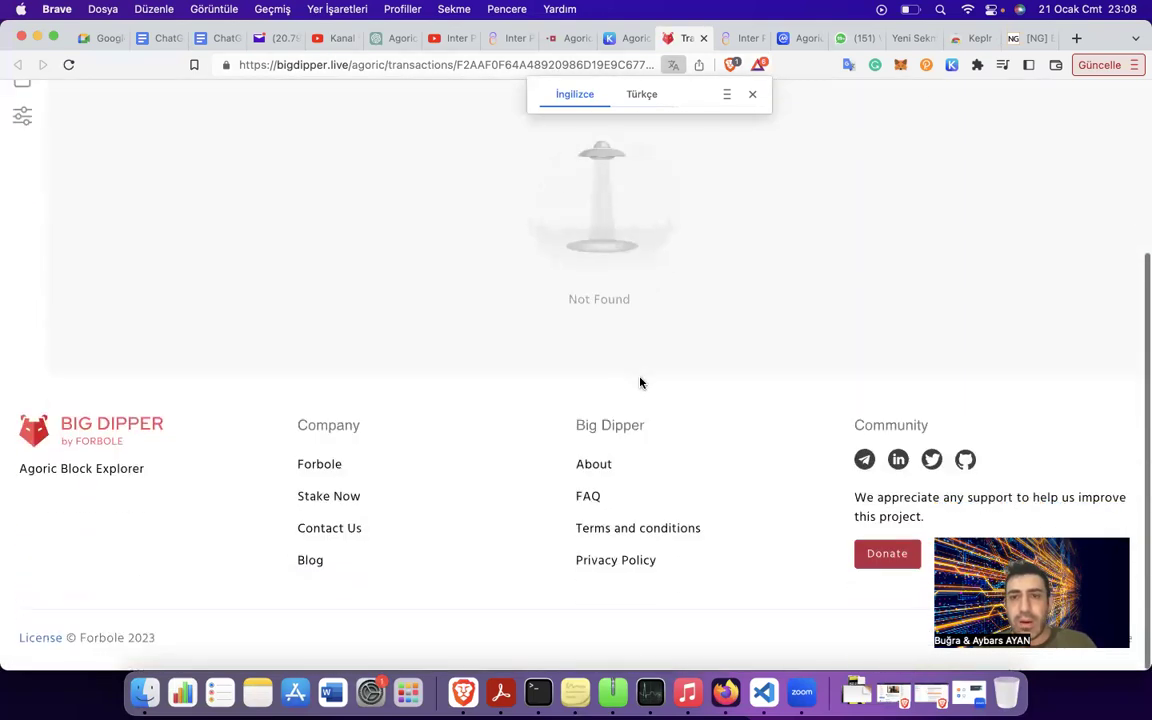
scroll(641, 383, "up", 1)
scroll(641, 383, "up", 2)
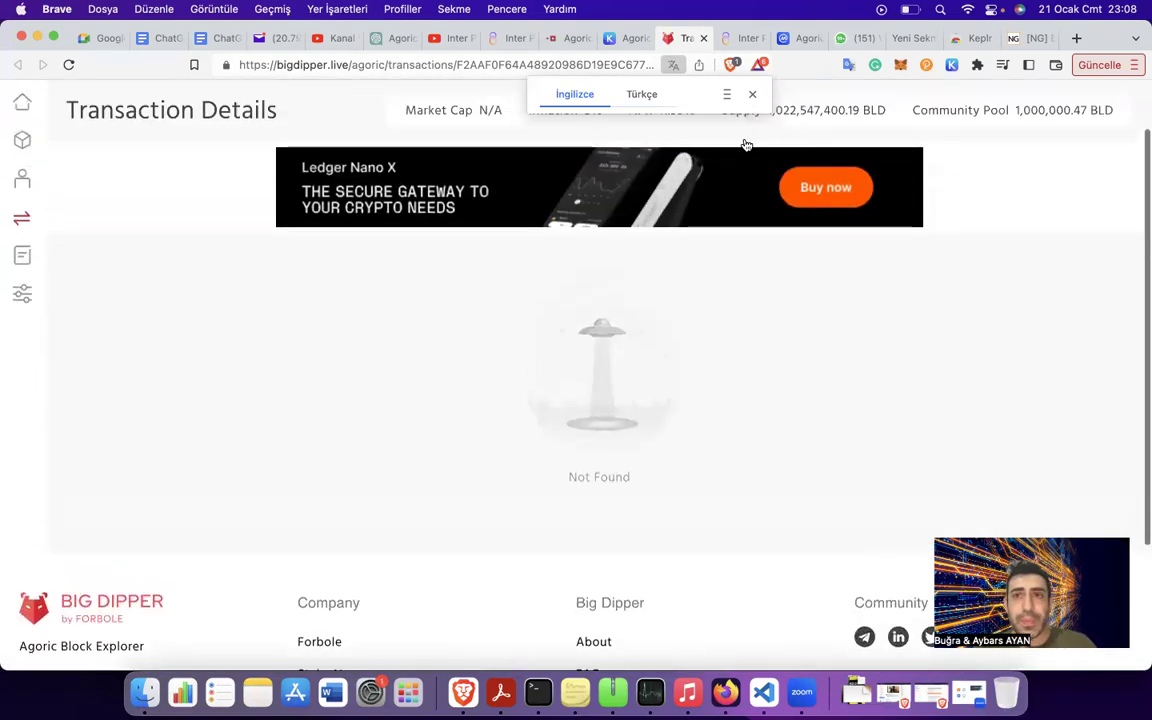
left_click(752, 94)
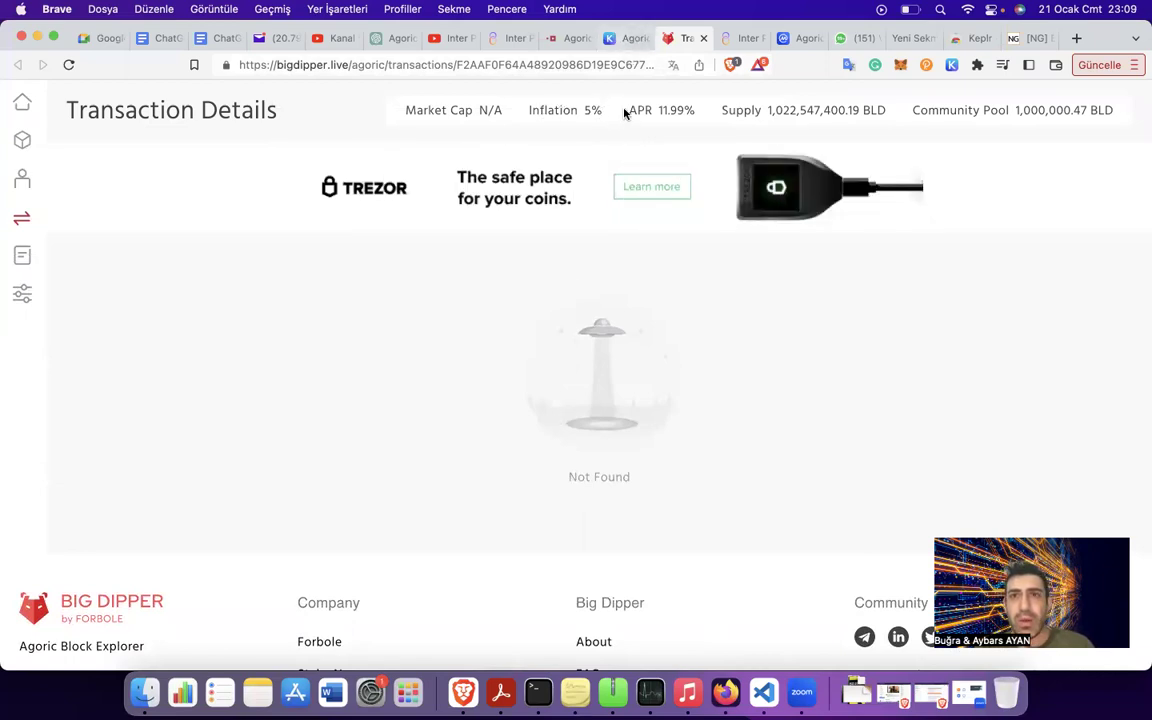
left_click(618, 40)
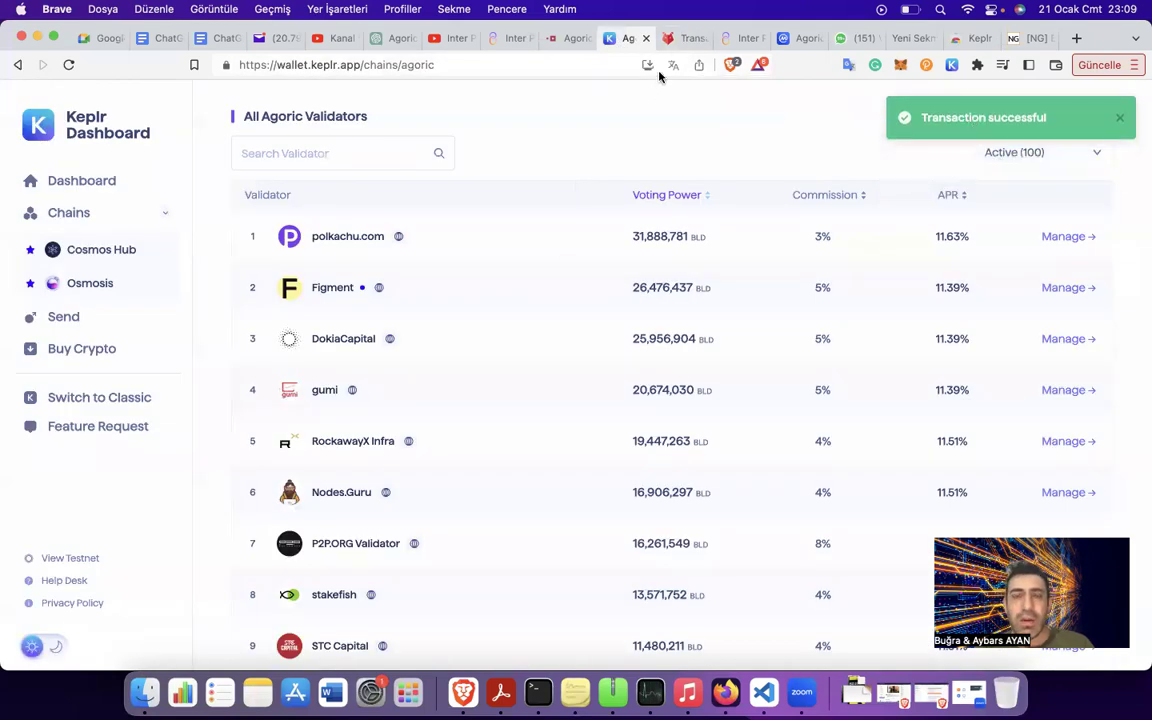
Return to the delegation's transaction page in Big Dipper and reload it.
left_click(682, 38)
scroll(656, 447, "down", 3)
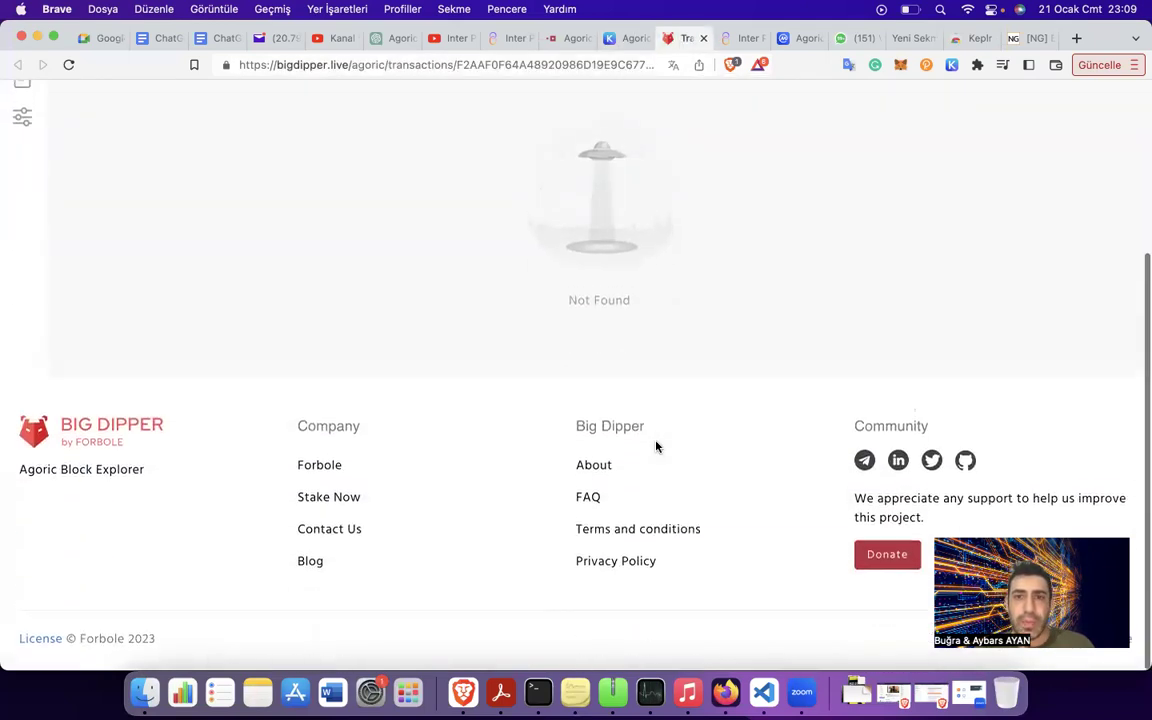
scroll(656, 445, "up", 5)
left_click(568, 63)
key("Return")
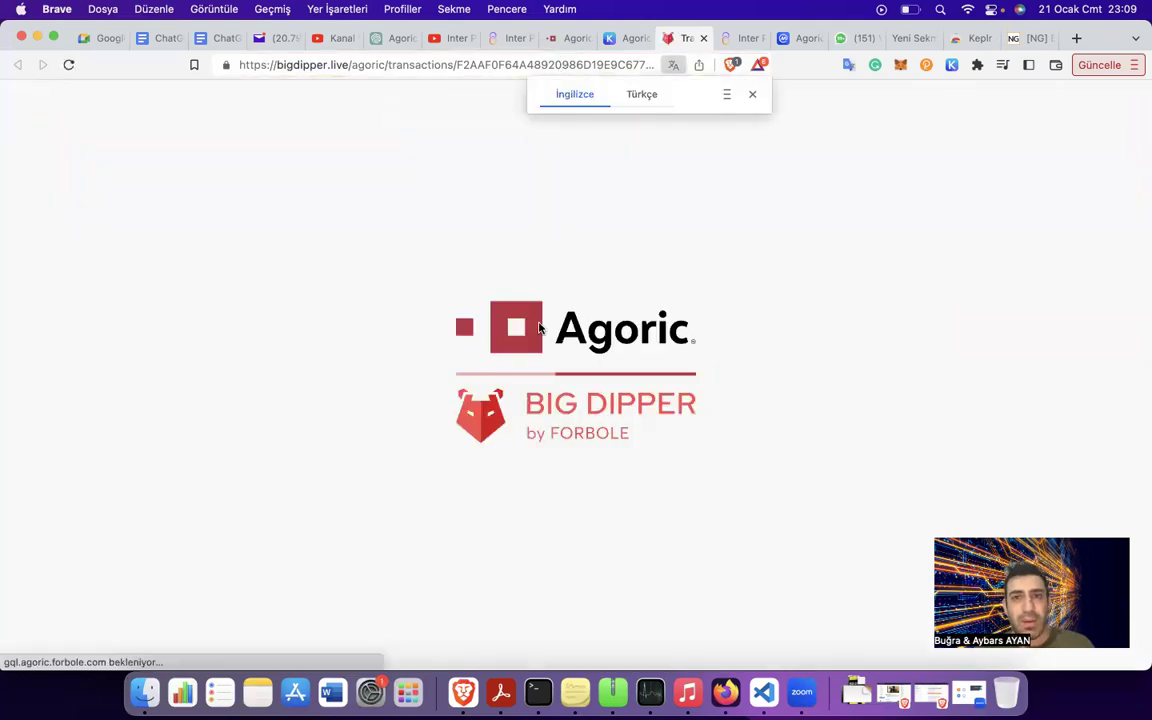
Examine the delegation transaction's hash, time, fee, gas usage, result and message.
scroll(536, 403, "down", 2)
scroll(537, 404, "down", 3)
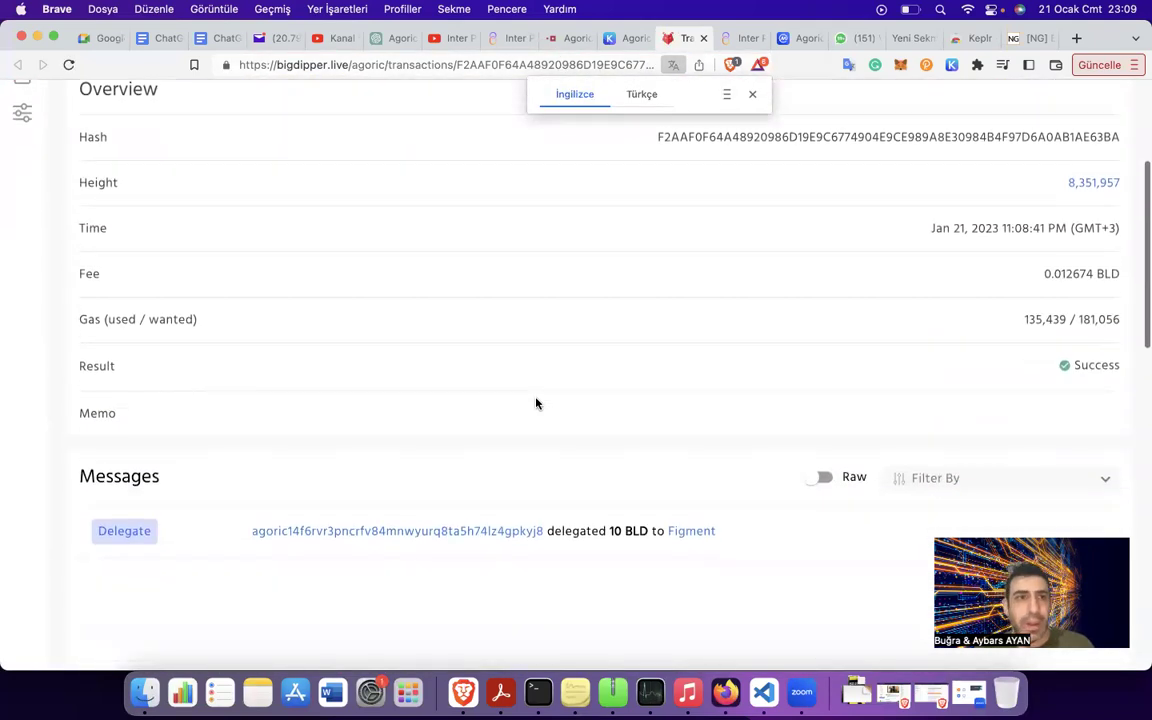
scroll(580, 320, "up", 2)
left_click_drag(655, 250, 795, 253)
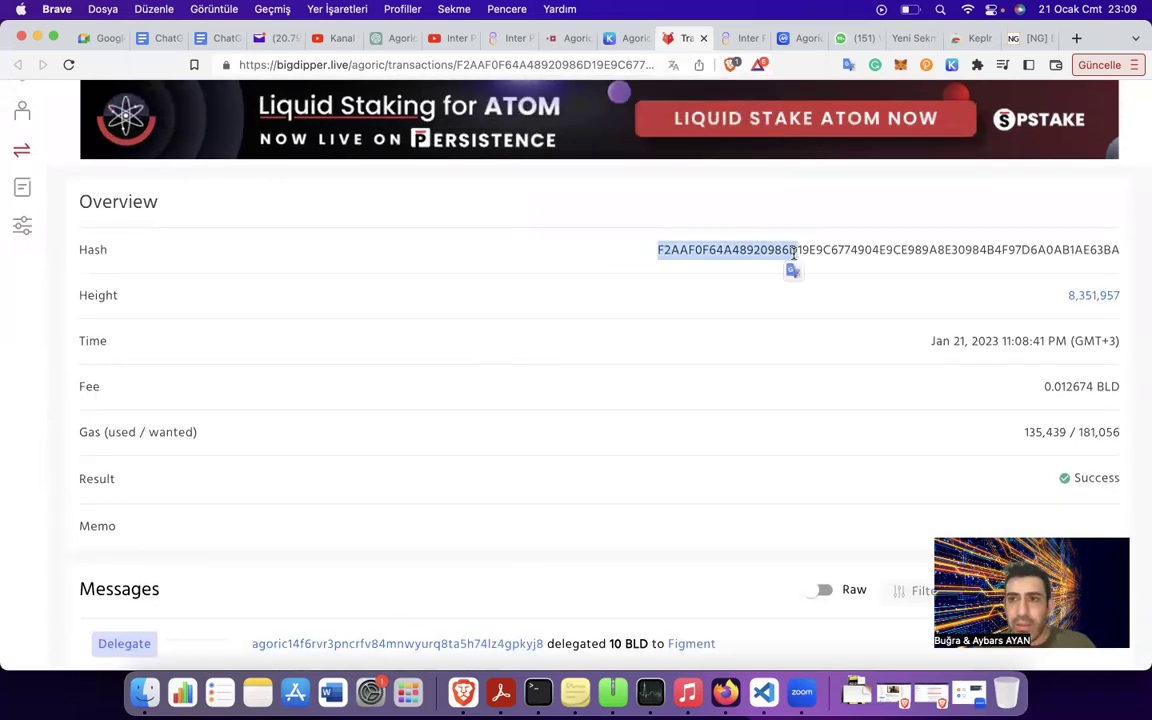
scroll(960, 328, "down", 2)
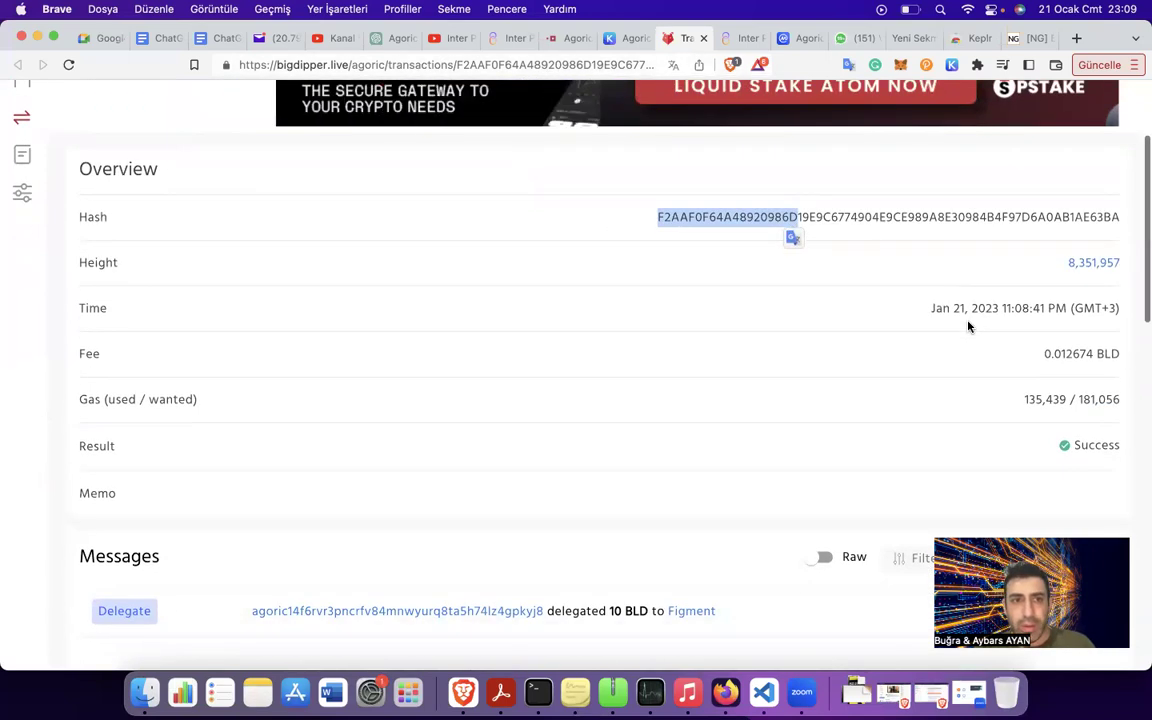
left_click_drag(926, 254, 1113, 258)
left_click_drag(1040, 299, 1123, 306)
left_click_drag(1021, 348, 1095, 346)
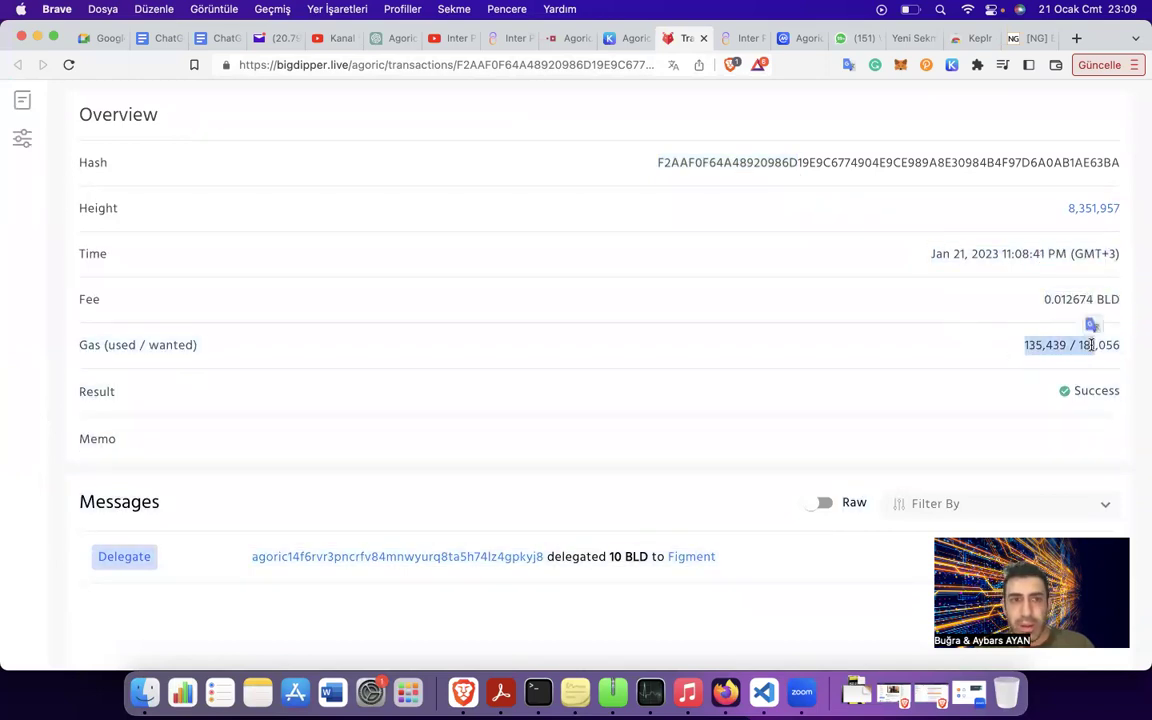
Open Figment's validator details from the delegation message and look over its profile and statistics.
scroll(897, 411, "down", 4)
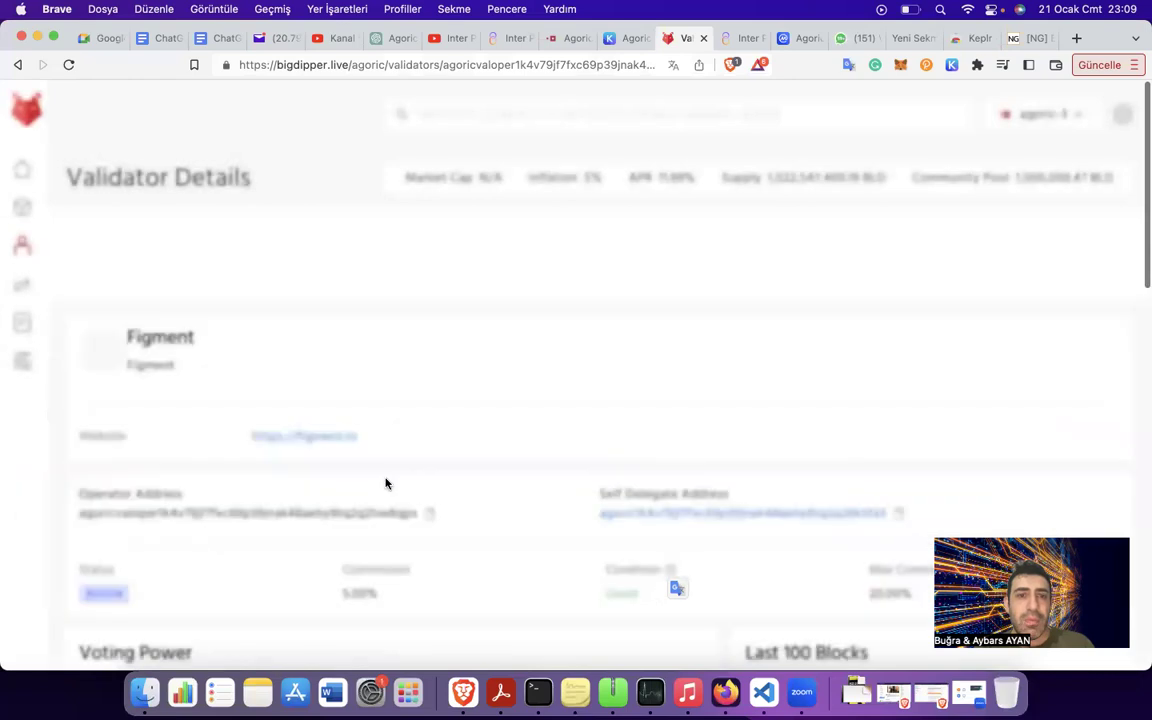
scroll(385, 483, "down", 1)
scroll(136, 275, "down", 5)
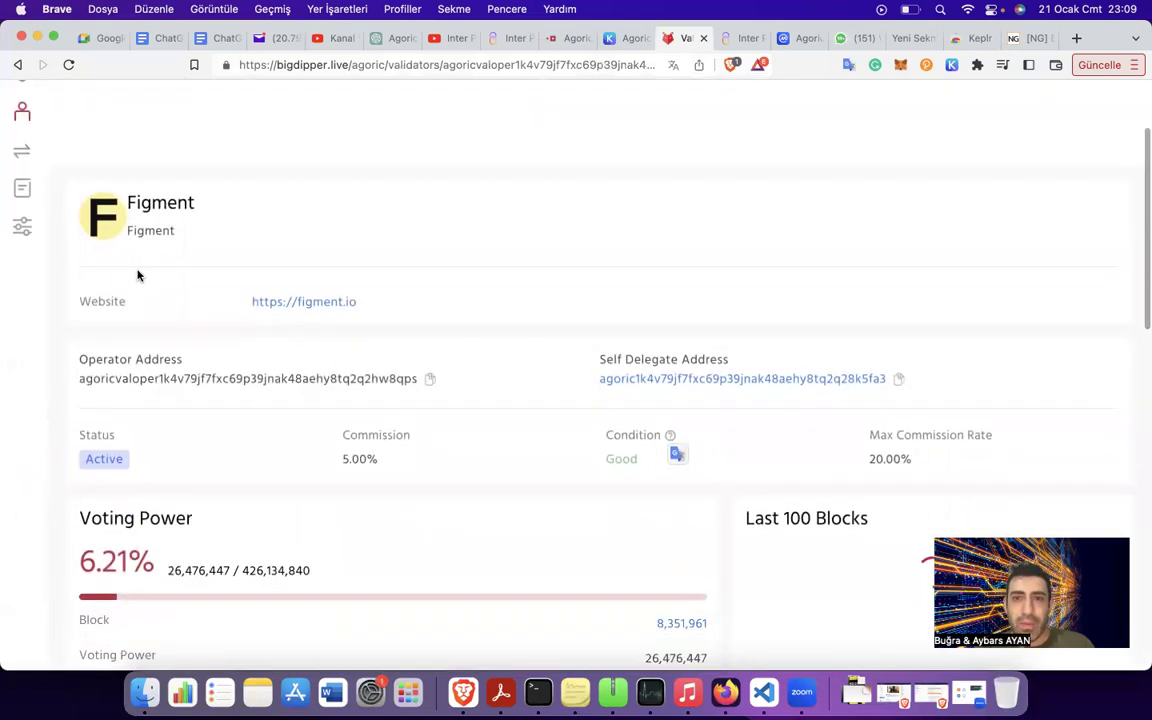
scroll(138, 275, "down", 6)
scroll(136, 275, "up", 12)
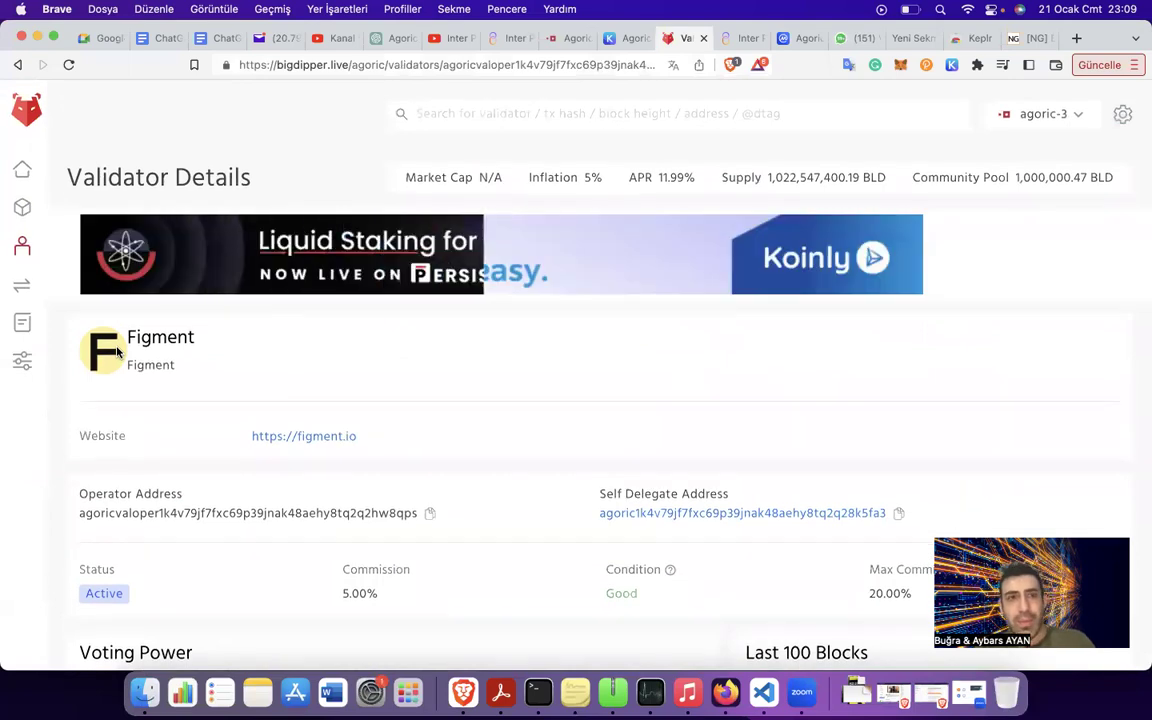
Look up Figment in a new browser tab, opening the Figment Learn Celo page, and close the adjacent [NG] tab.
key("super+t")
type("figme")
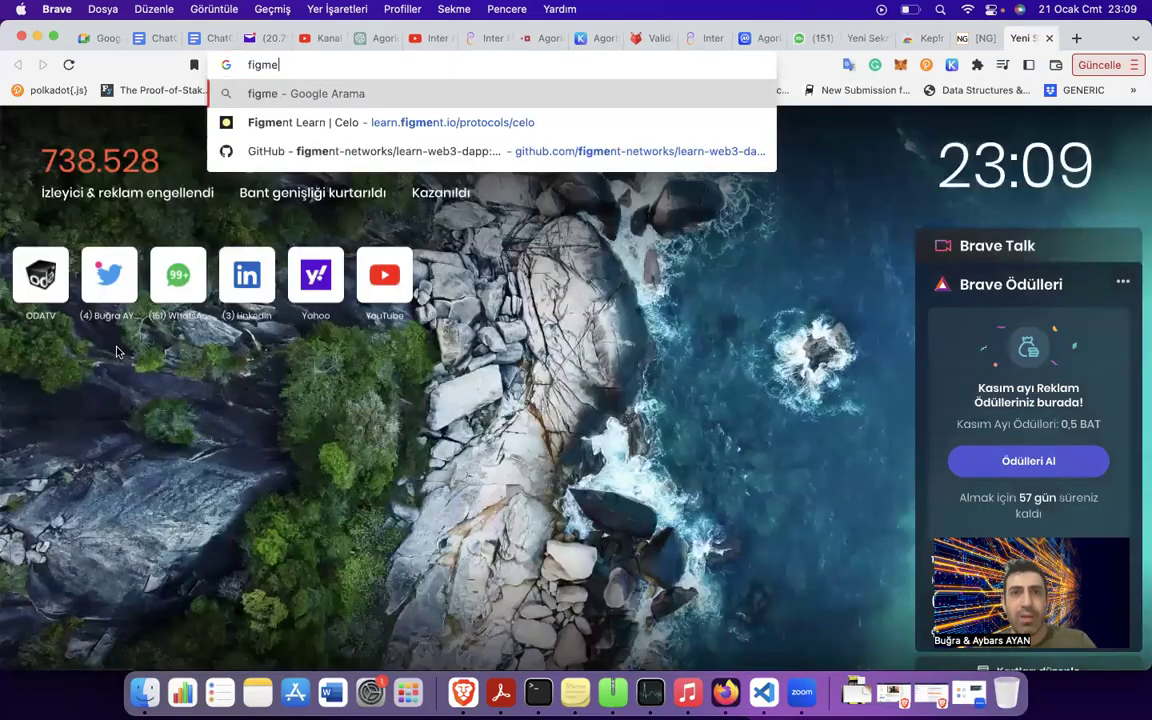
key("Down")
key("Return")
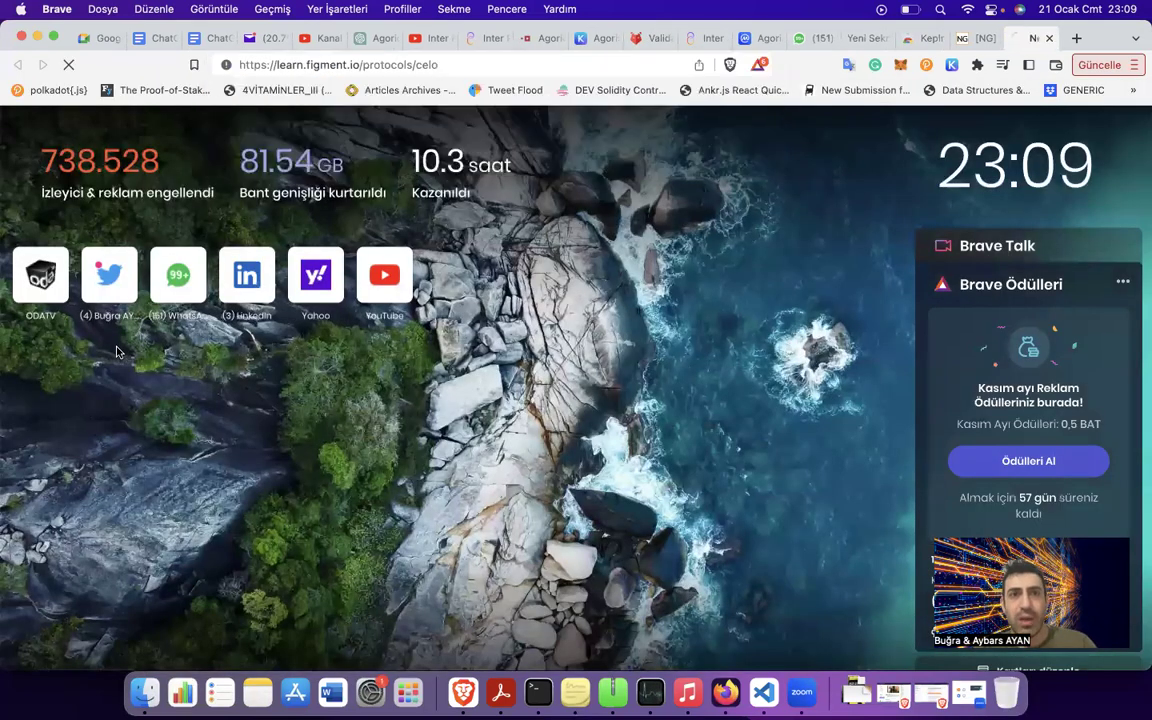
left_click(977, 42)
left_click(994, 39)
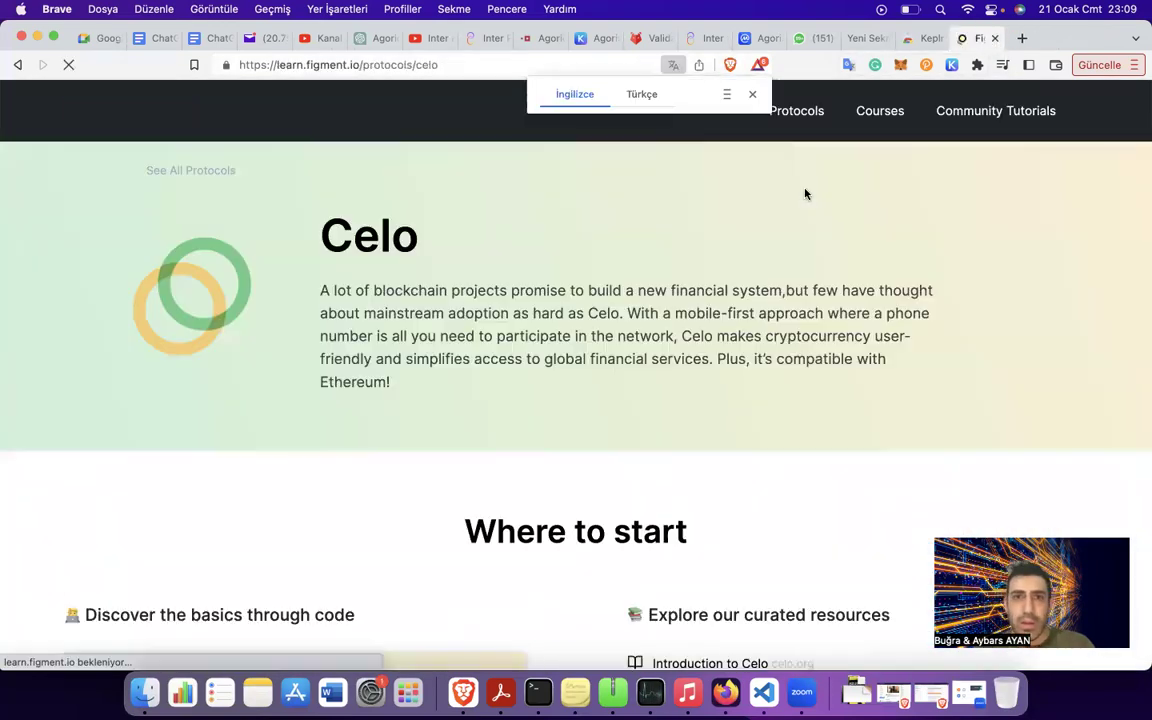
Return to Figment's validator page in Big Dipper and examine its commission, voting power, last 100 blocks and delegations.
left_click(973, 40)
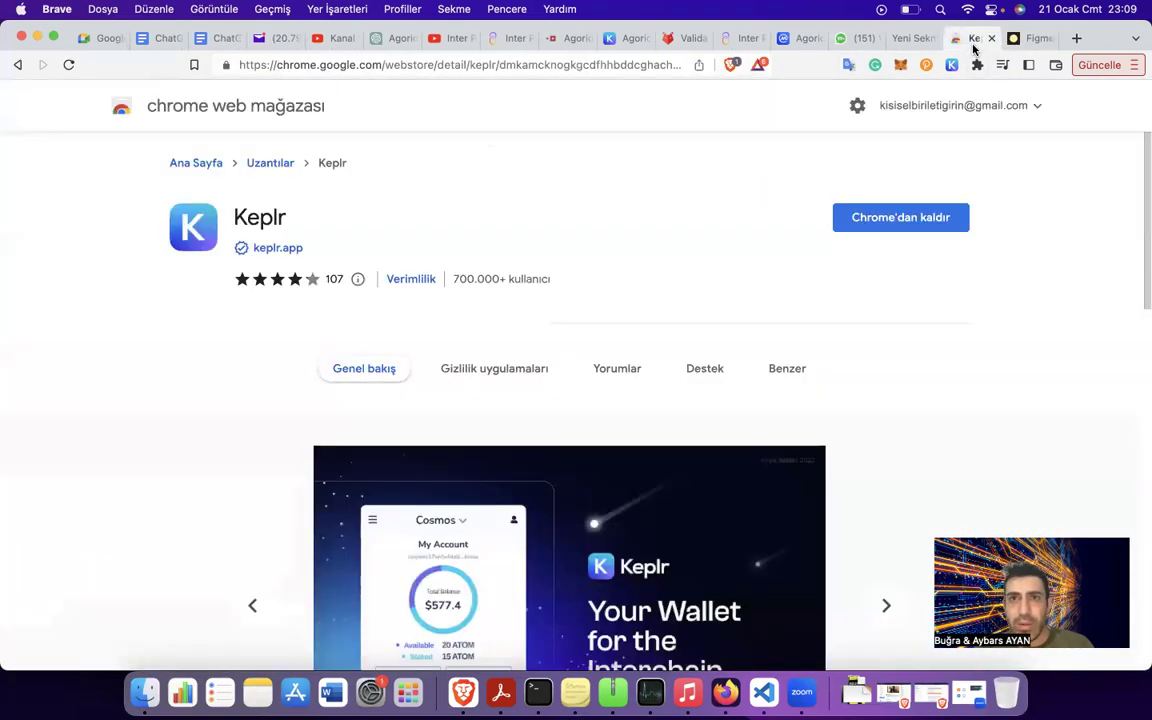
left_click(615, 40)
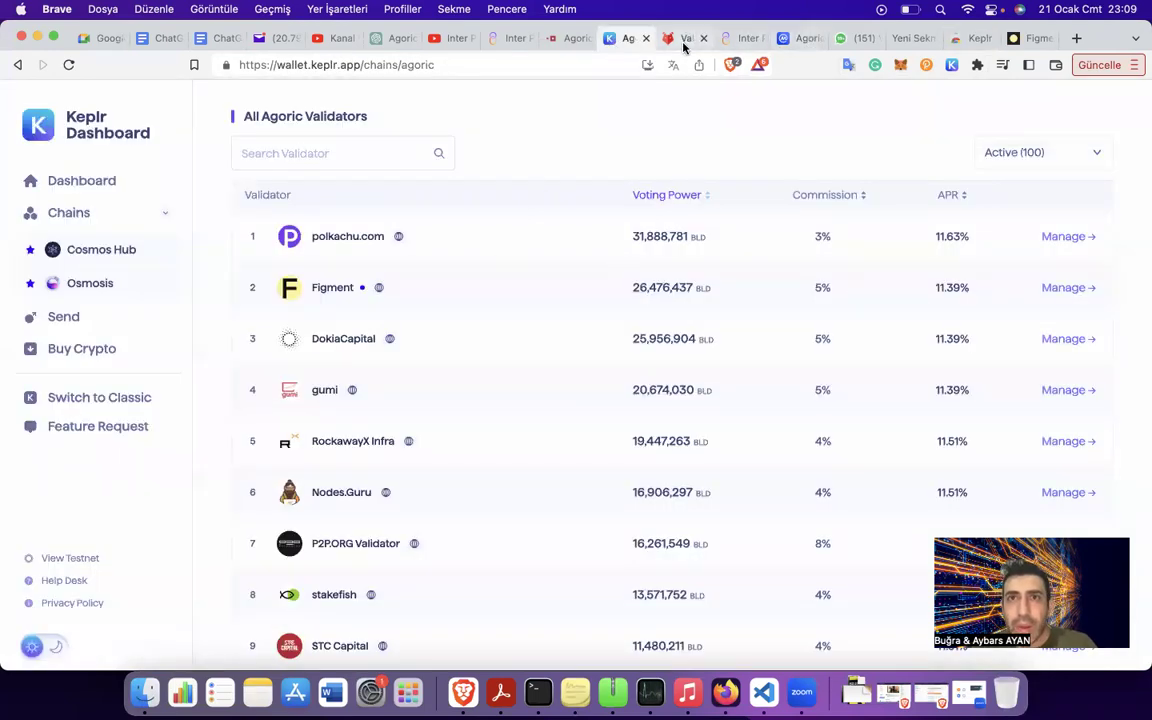
left_click(744, 40)
left_click(686, 38)
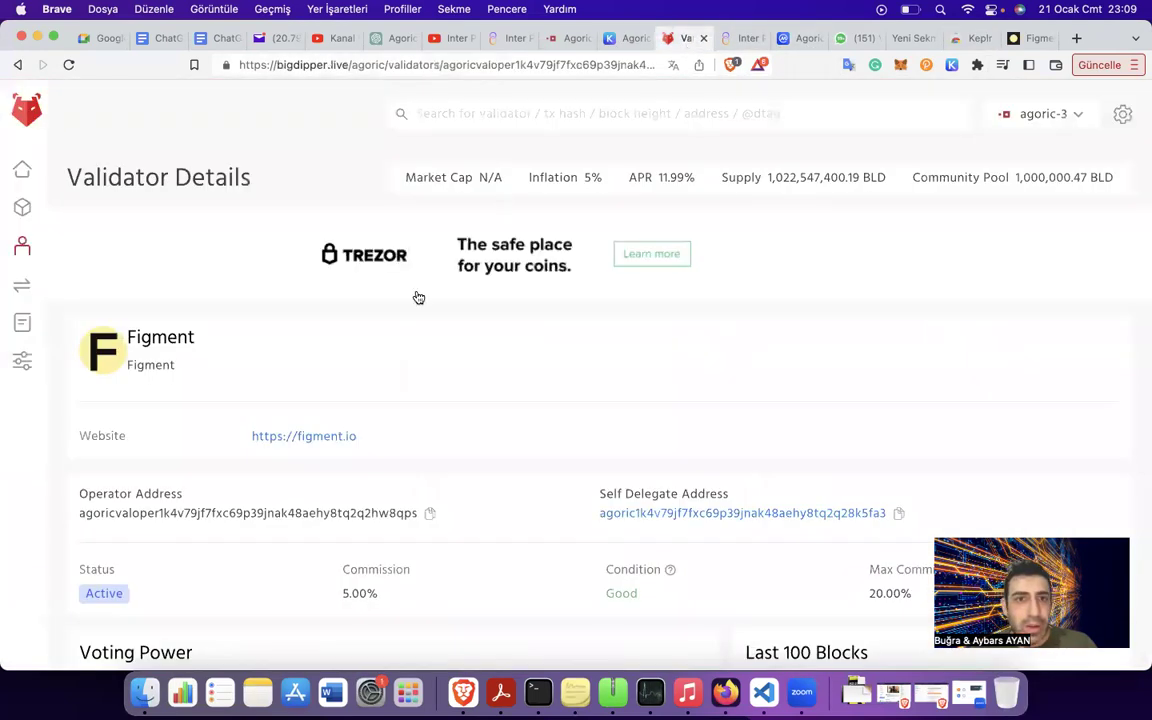
scroll(419, 298, "down", 2)
scroll(419, 298, "down", 1)
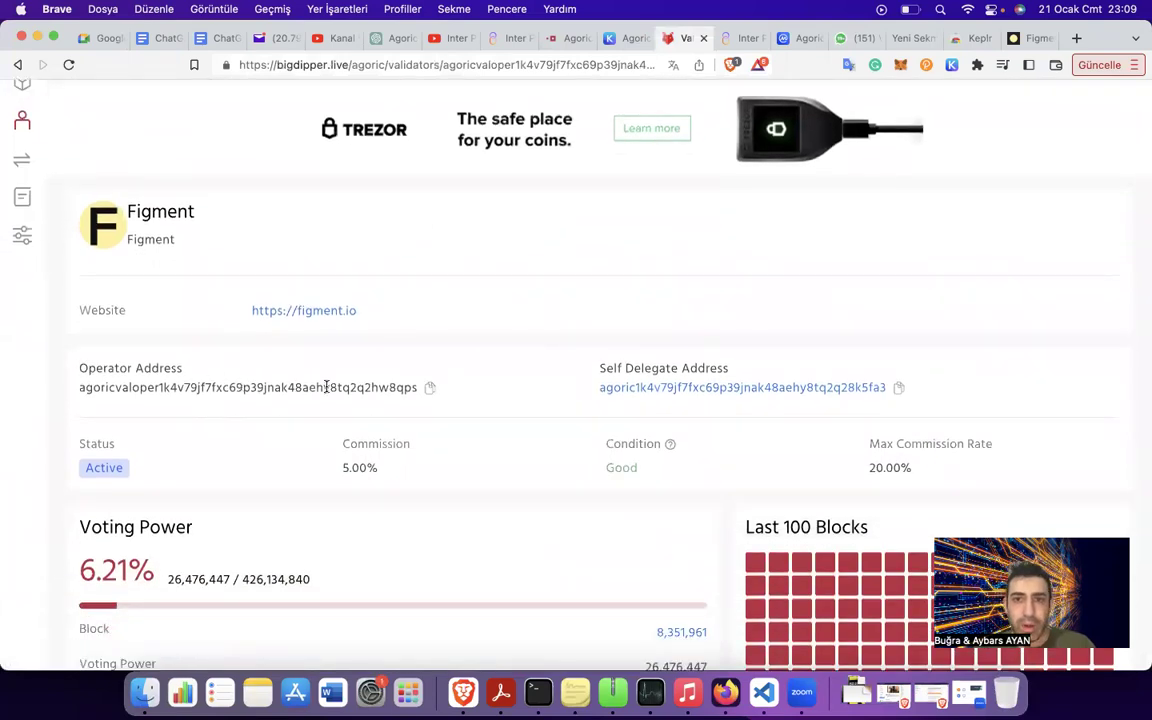
scroll(425, 411, "down", 3)
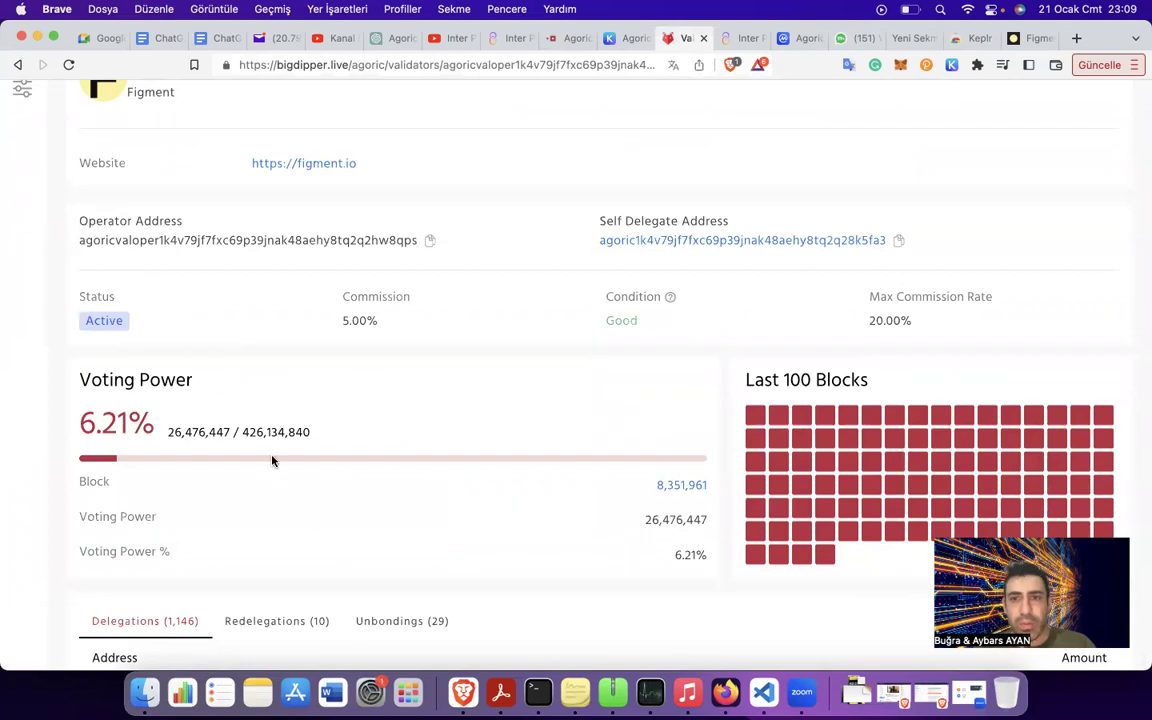
scroll(612, 391, "down", 6)
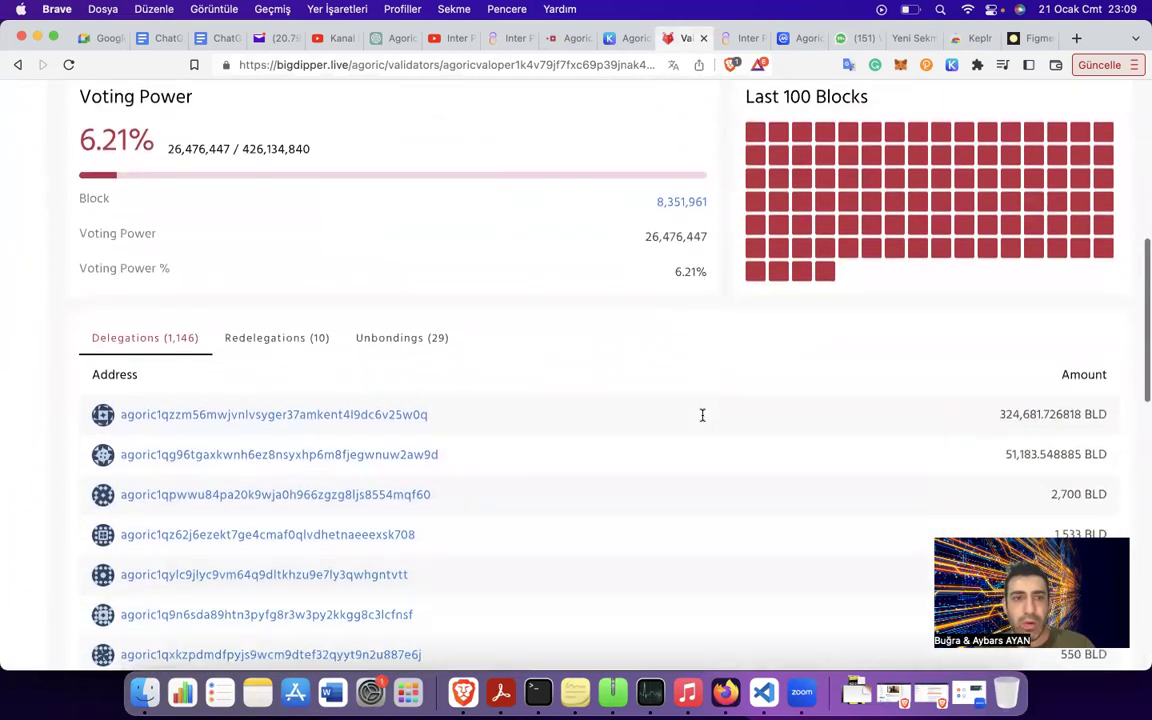